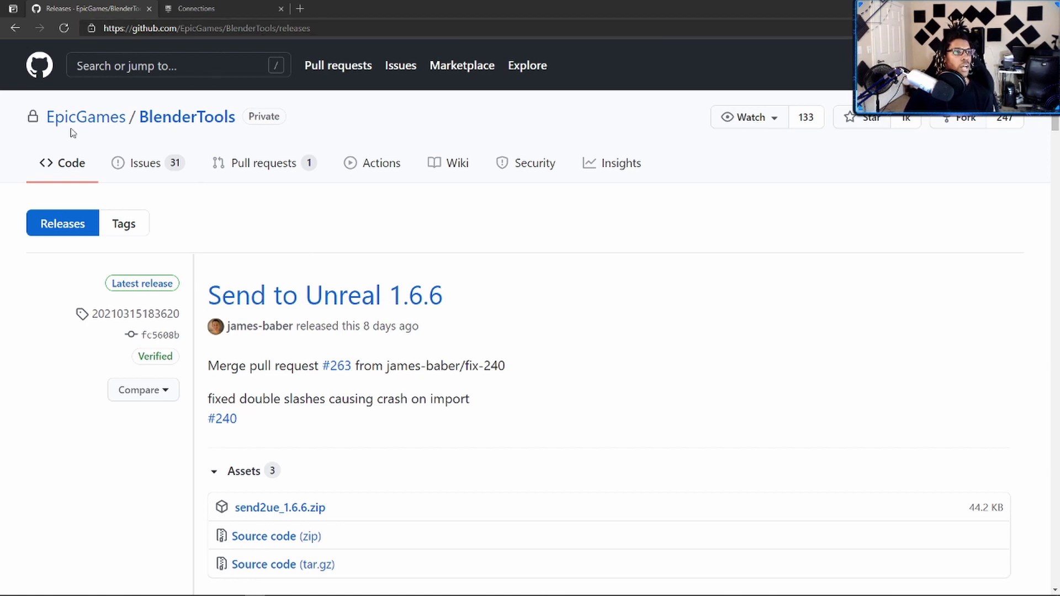
# Open the Epic Games organization page and browse its repositories, including BlenderTools
pyautogui.click(111, 123)
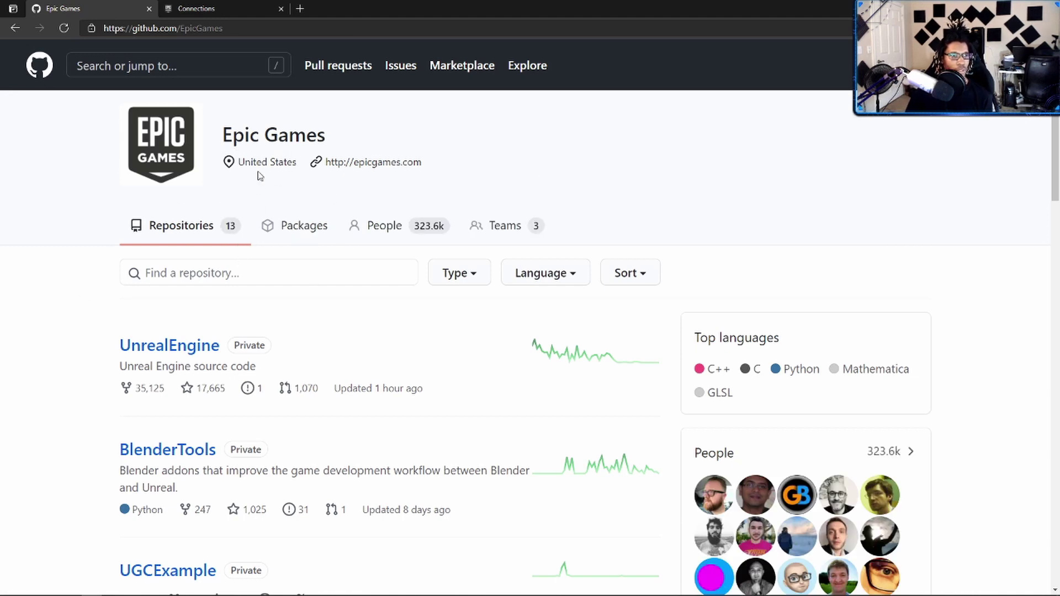
pyautogui.scroll(-2, 205, 345)
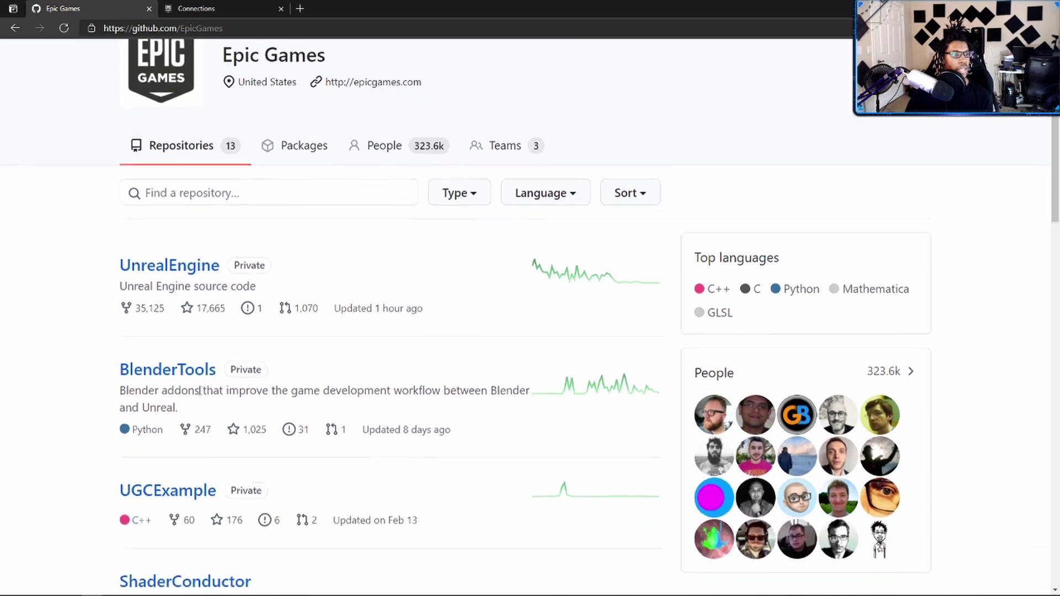
pyautogui.scroll(2, 166, 143)
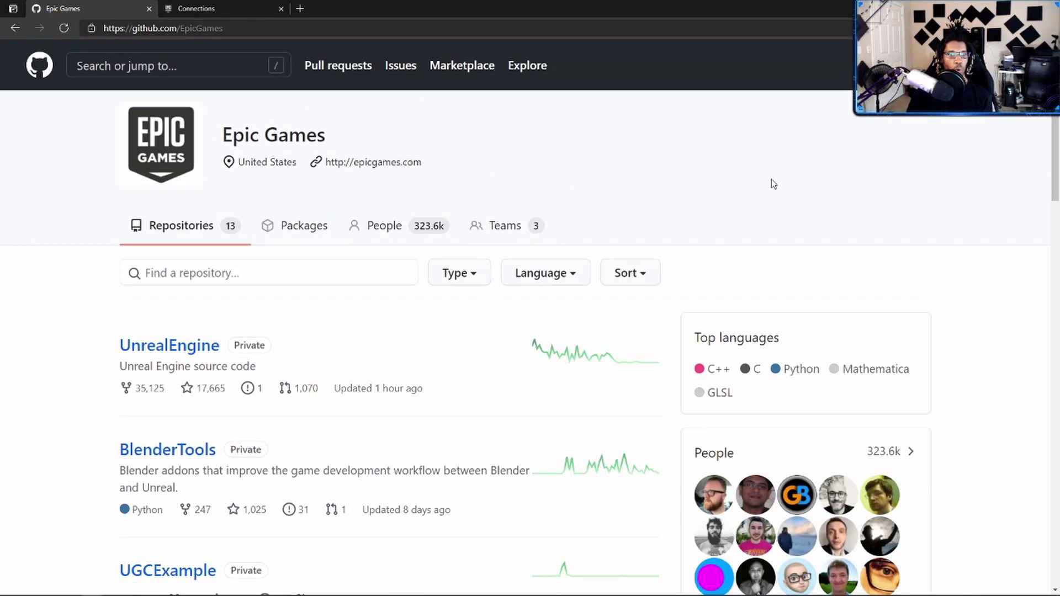
# Switch to the Epic Games account Connections page showing GitHub linked alongside Facebook
pyautogui.click(207, 10)
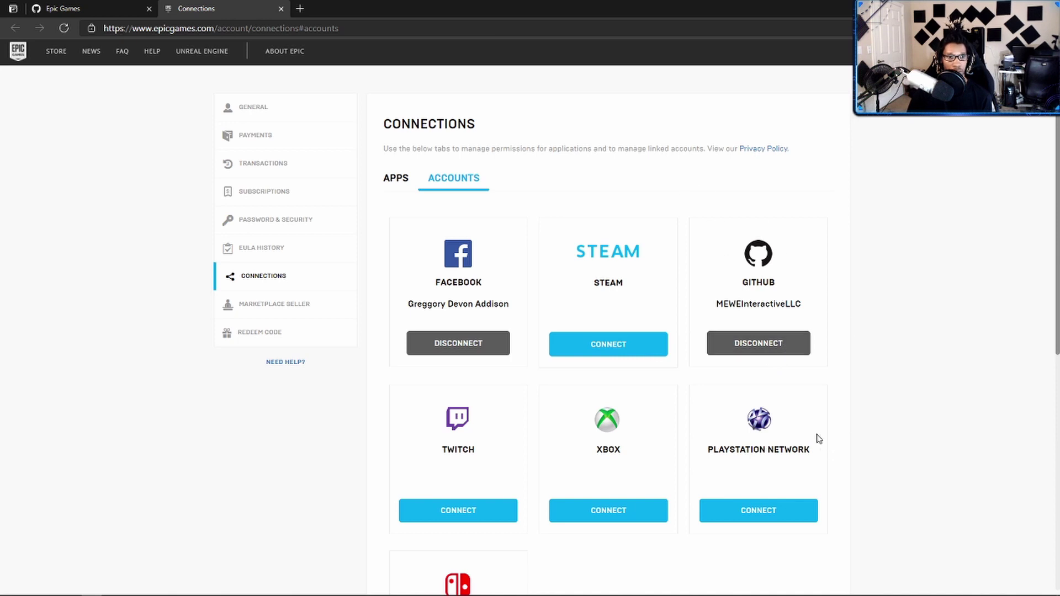
# Return to the Epic Games GitHub page, open BlenderTools, and scroll to the README Downloads section
pyautogui.moveTo(259, 72)
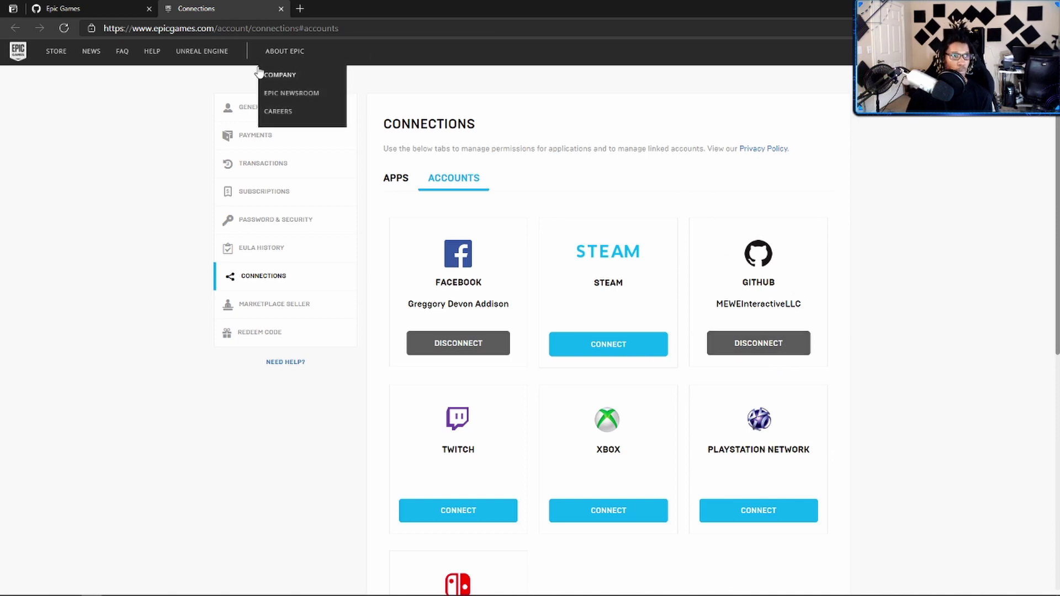
pyautogui.click(101, 9)
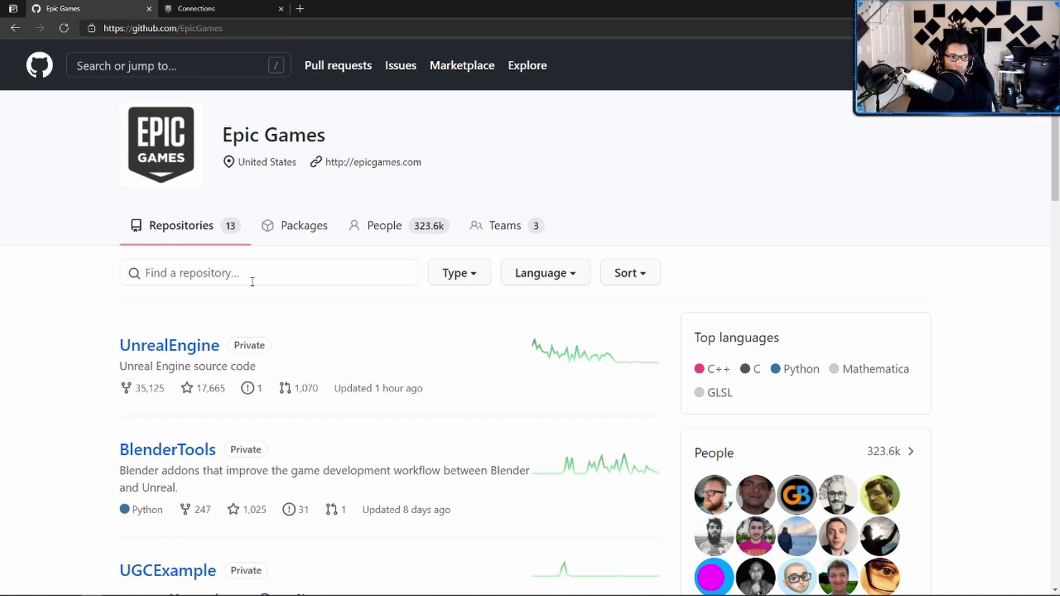
pyautogui.scroll(-2, 239, 303)
pyautogui.scroll(2, 229, 220)
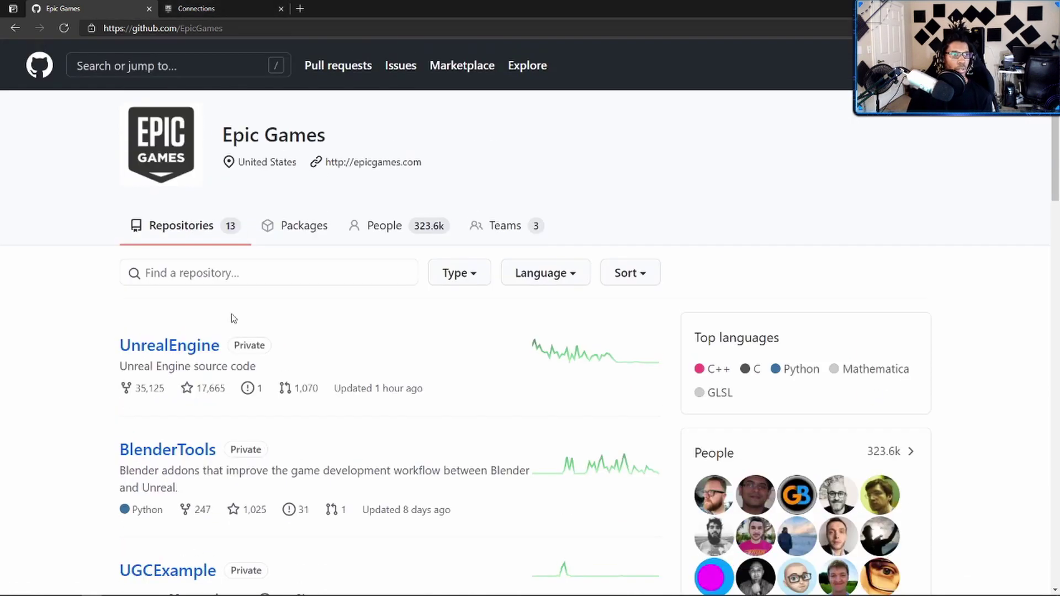
pyautogui.click(179, 451)
pyautogui.scroll(-2, 206, 320)
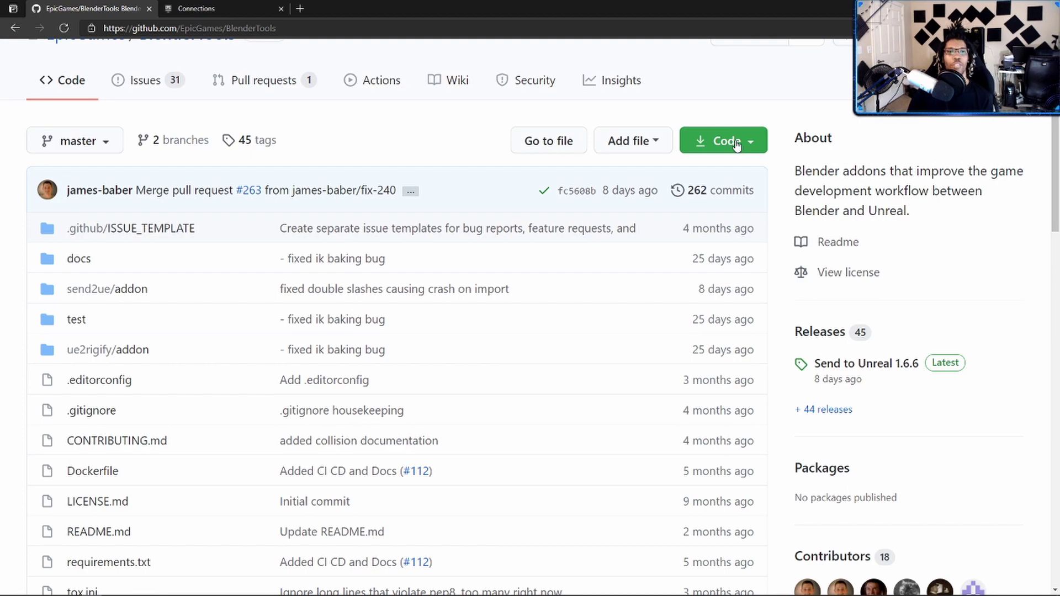
pyautogui.scroll(-10, 736, 145)
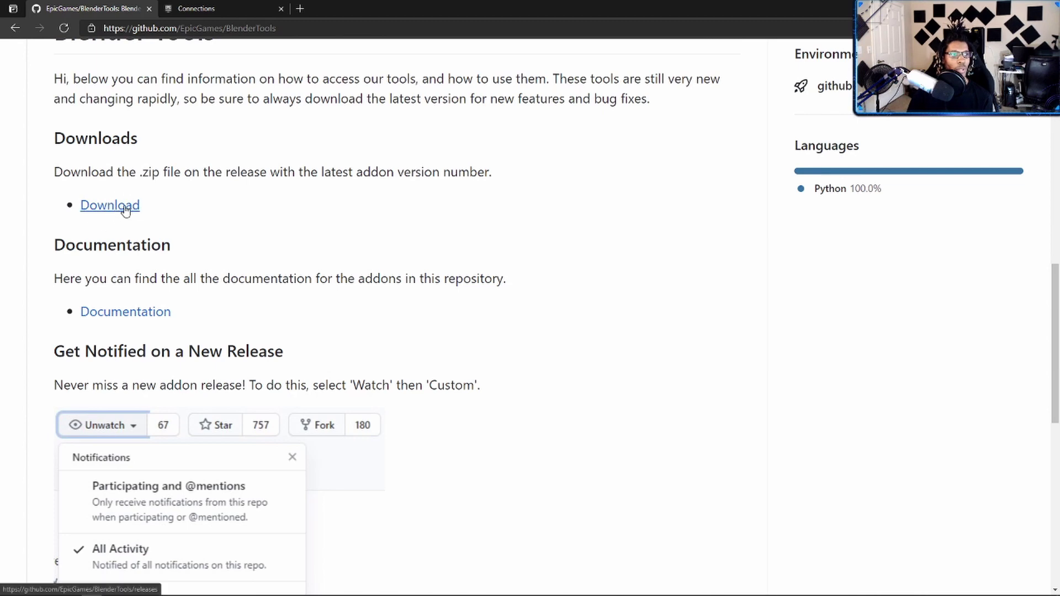
# Open the BlenderTools releases page and scroll down to the UE to Rigify 1.5.5 release
pyautogui.click(126, 208)
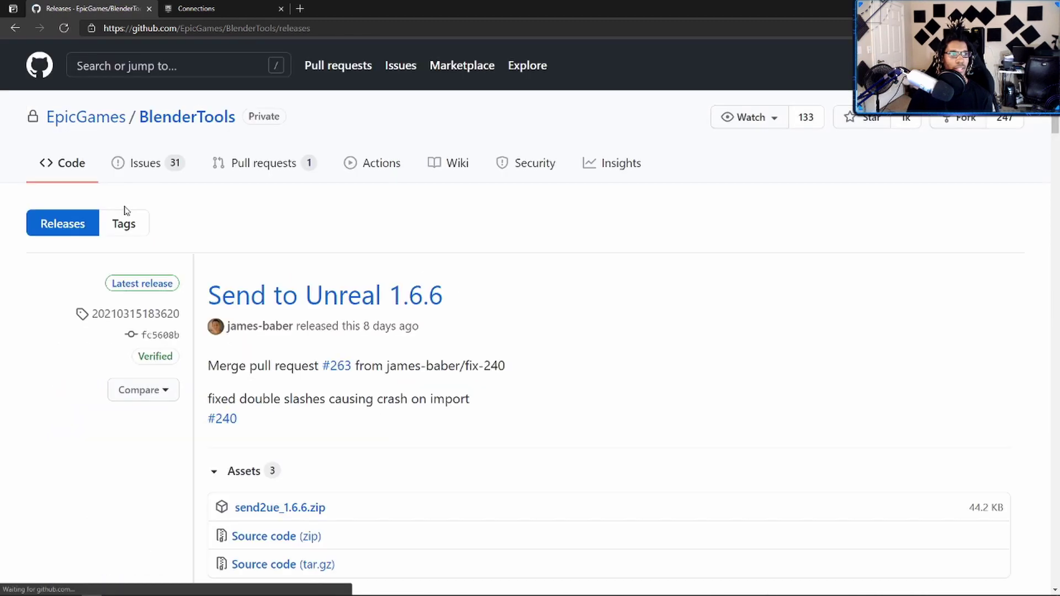
pyautogui.scroll(-1, 298, 261)
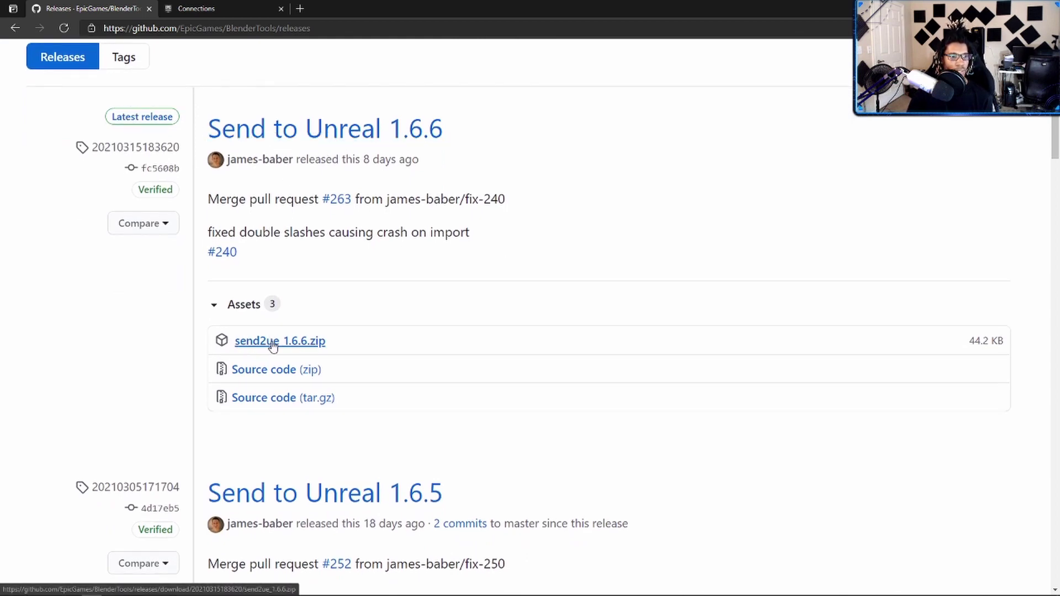
pyautogui.scroll(-1, 324, 352)
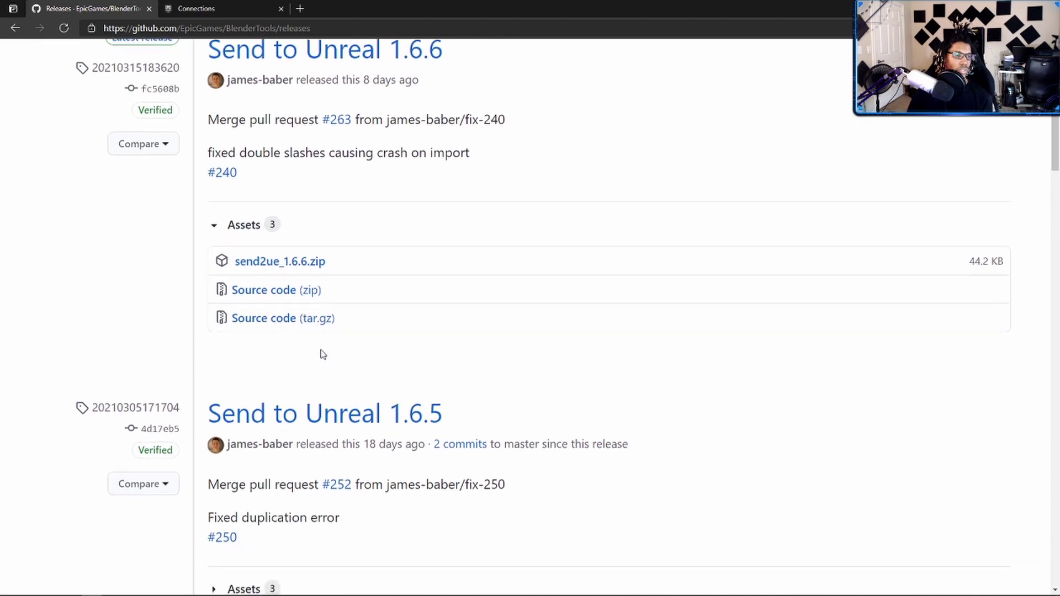
pyautogui.scroll(-8, 323, 354)
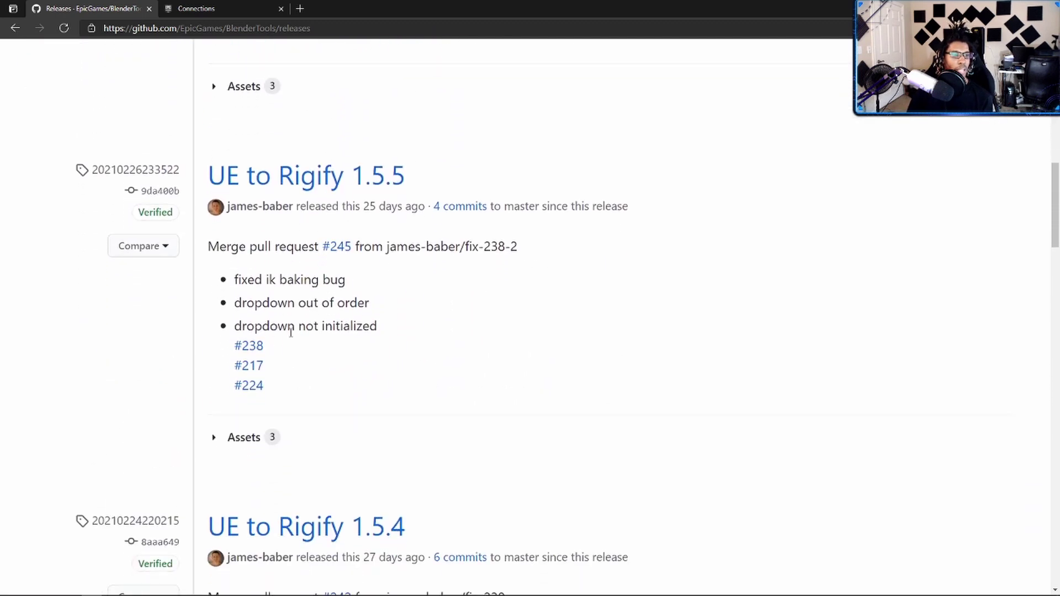
# Expand the UE to Rigify 1.5.5 assets to list ue2rigify_1.5.5.zip, then scroll back up to Send to Unreal 1.6.6
pyautogui.click(217, 437)
pyautogui.scroll(-1, 291, 435)
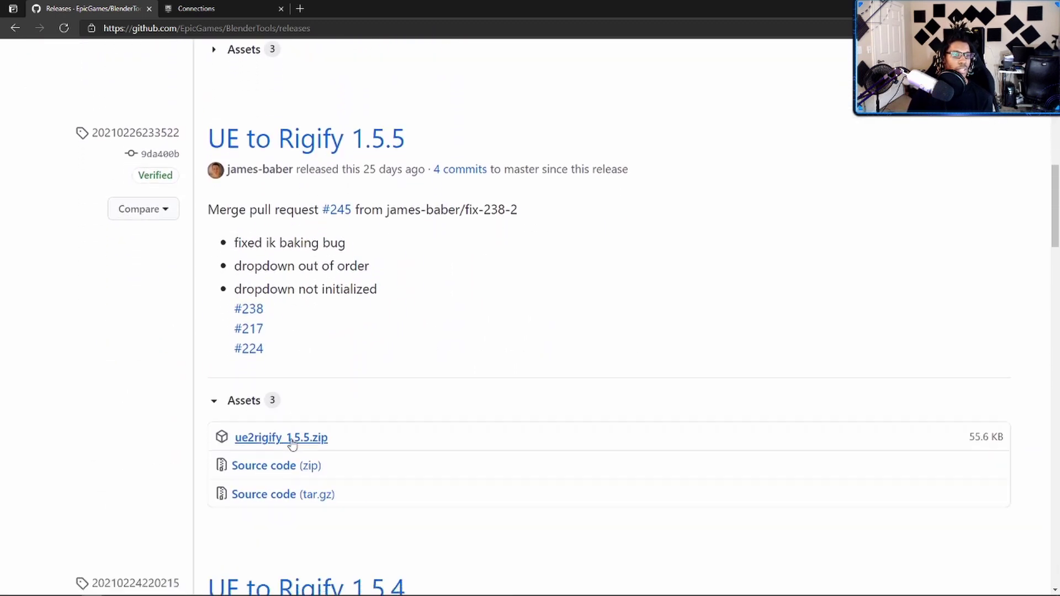
pyautogui.scroll(2, 293, 379)
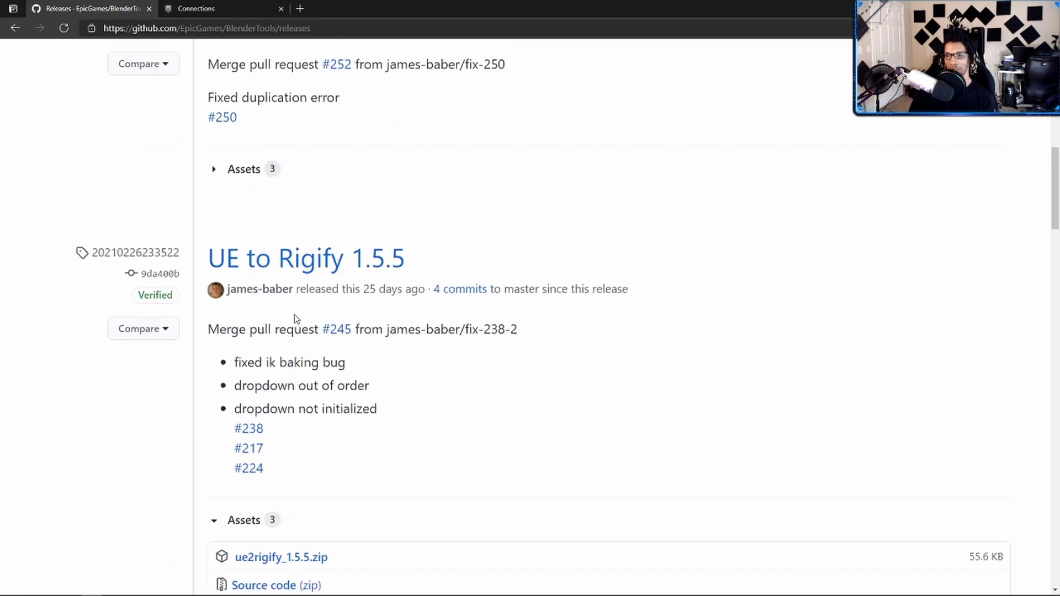
pyautogui.scroll(-3, 294, 319)
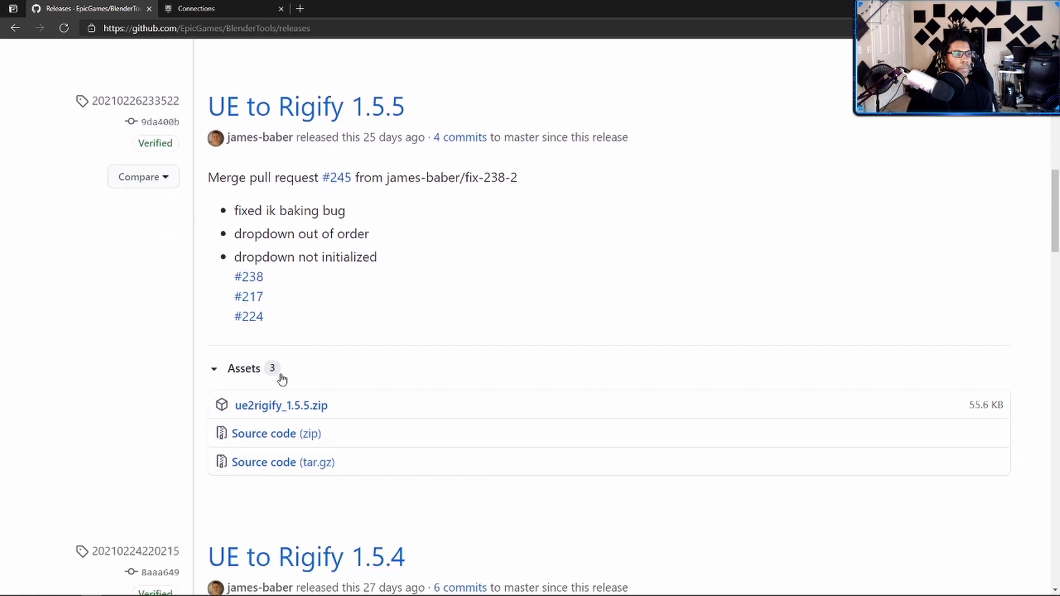
pyautogui.scroll(1, 296, 340)
pyautogui.scroll(1, 276, 177)
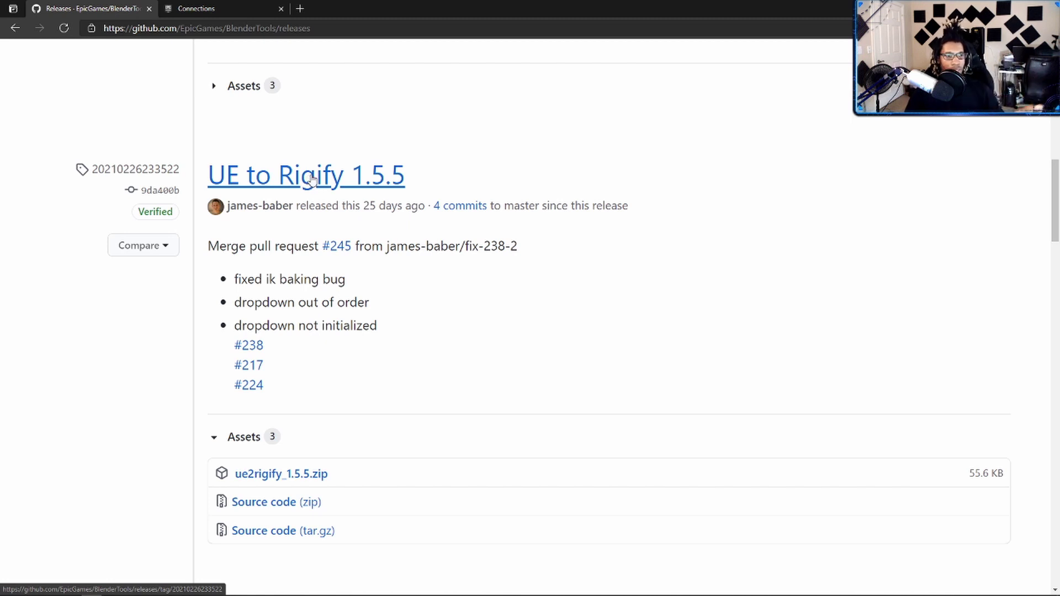
pyautogui.scroll(10, 312, 180)
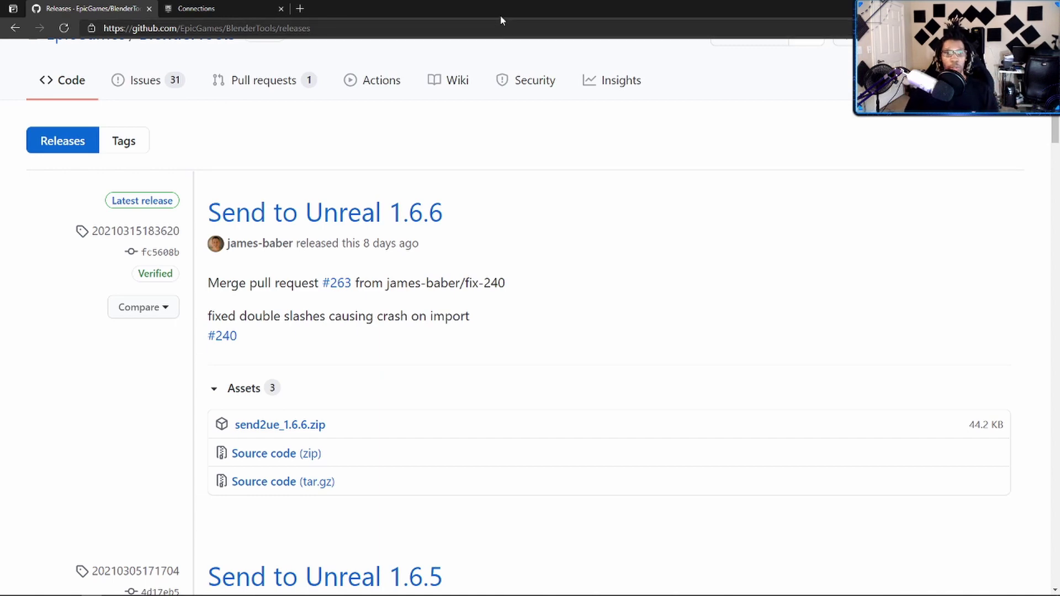
# Switch to Blender and install the Send to Unreal 1.6.6 add-on from the Downloads folder via Preferences
pyautogui.hotkey('alt', 'Tab')
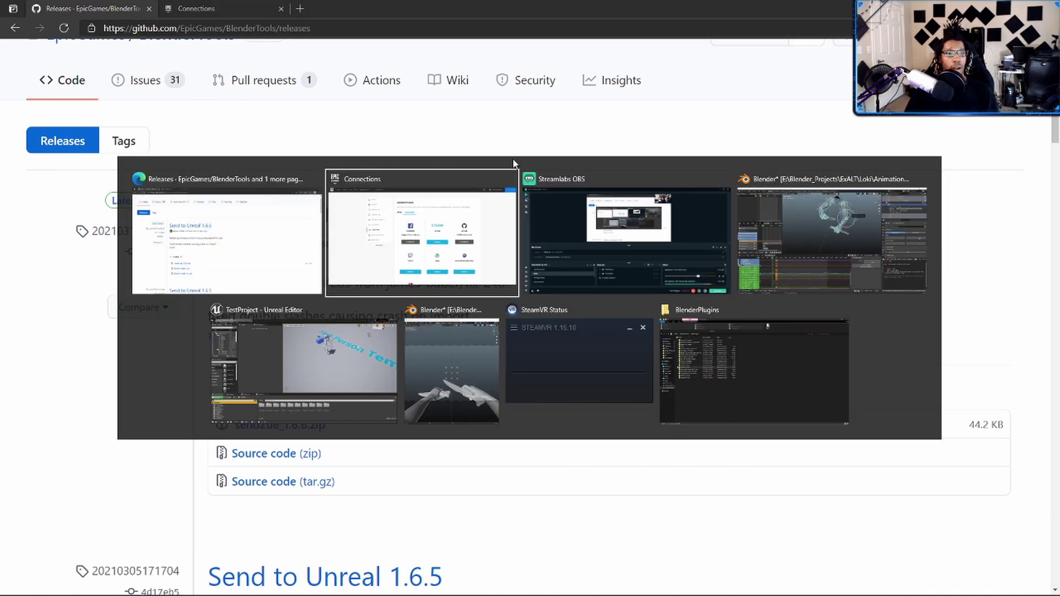
pyautogui.hotkey('alt', 'Tab')
pyautogui.hotkey('alt', 'Tab')
pyautogui.click(45, 21)
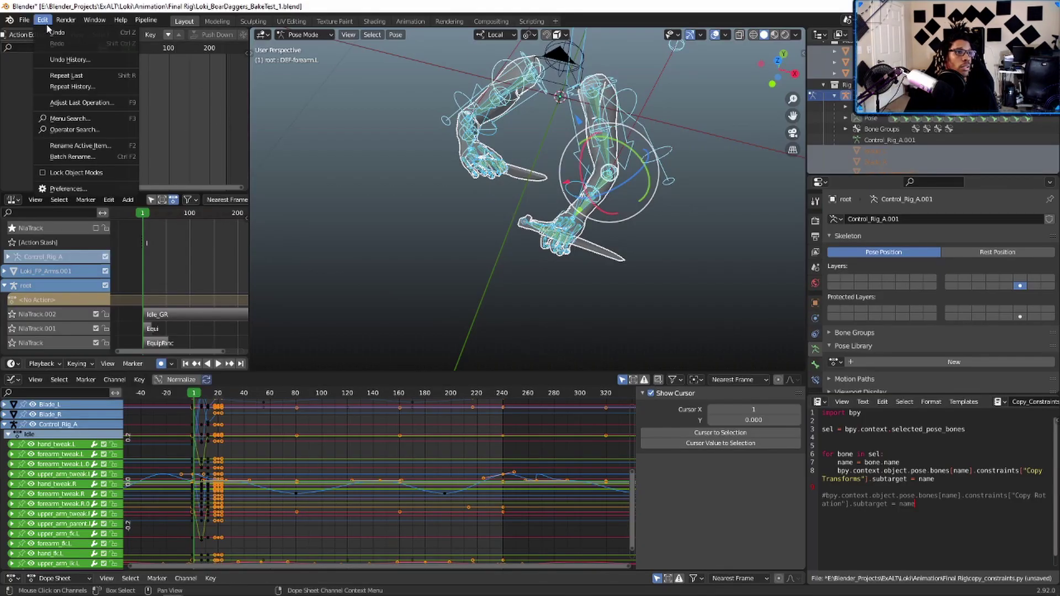
pyautogui.click(74, 189)
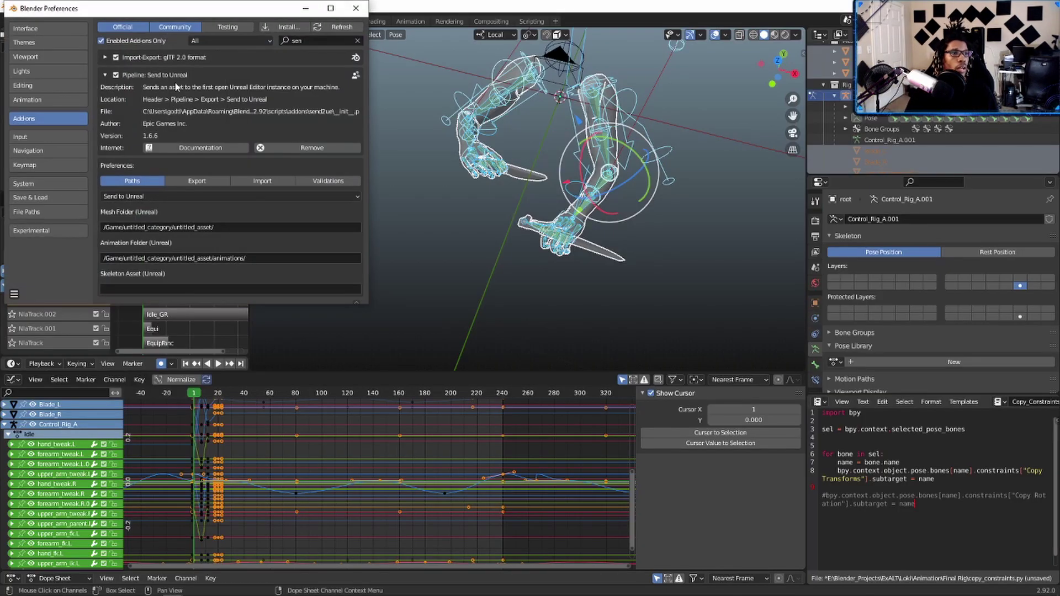
pyautogui.click(273, 27)
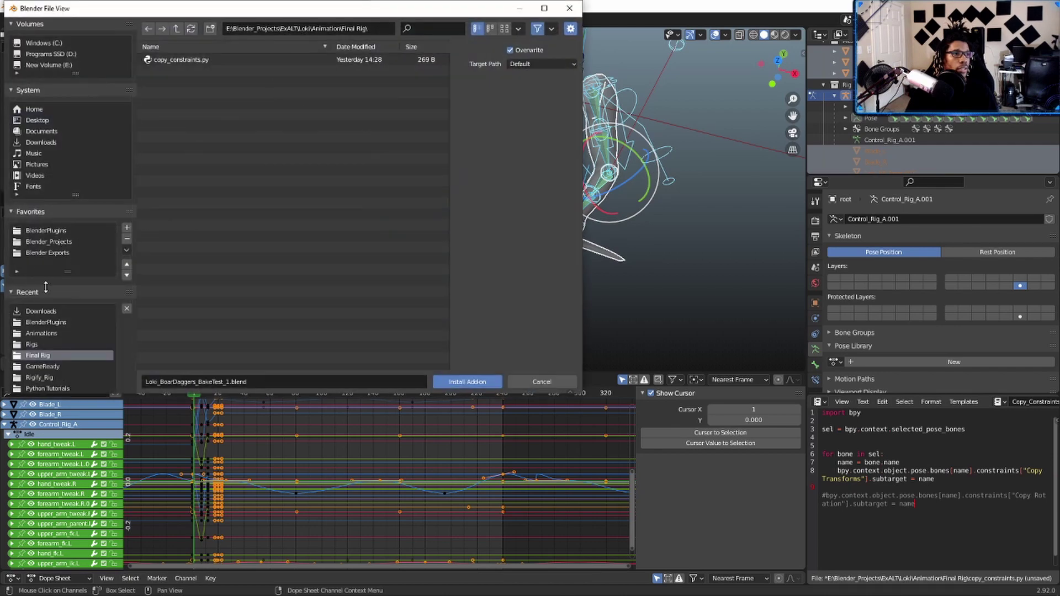
pyautogui.click(51, 142)
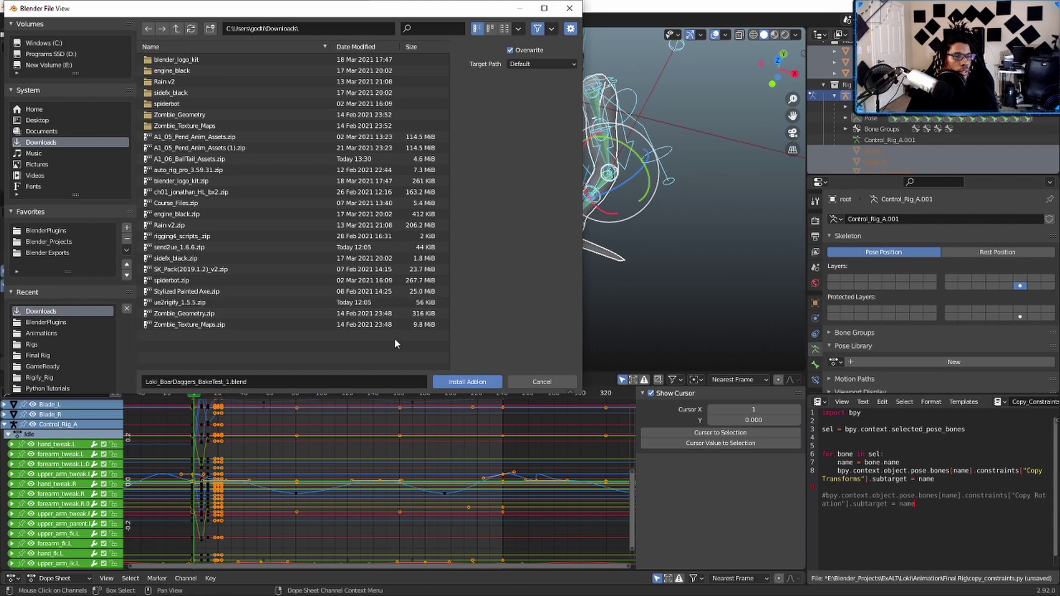
pyautogui.click(540, 382)
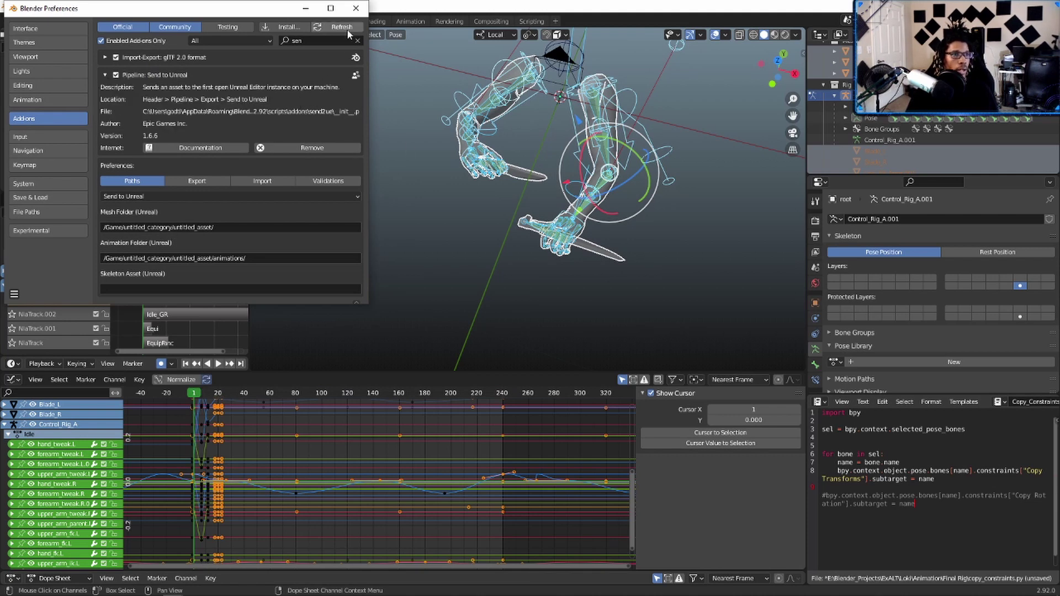
# Close Preferences and bring up the Pipeline > Export menu with the Send to Unreal option
pyautogui.click(354, 10)
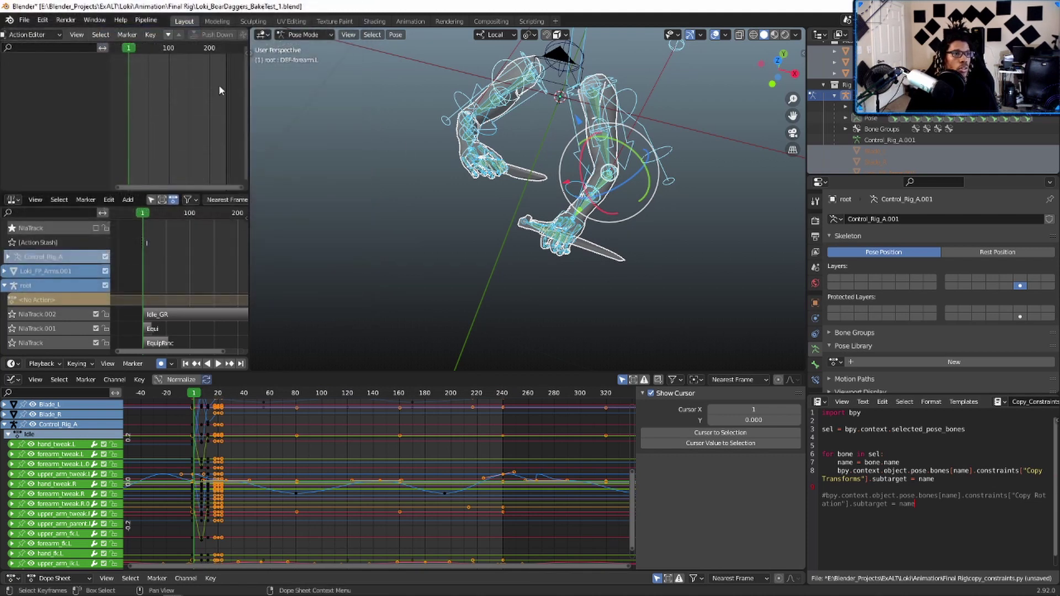
pyautogui.click(148, 21)
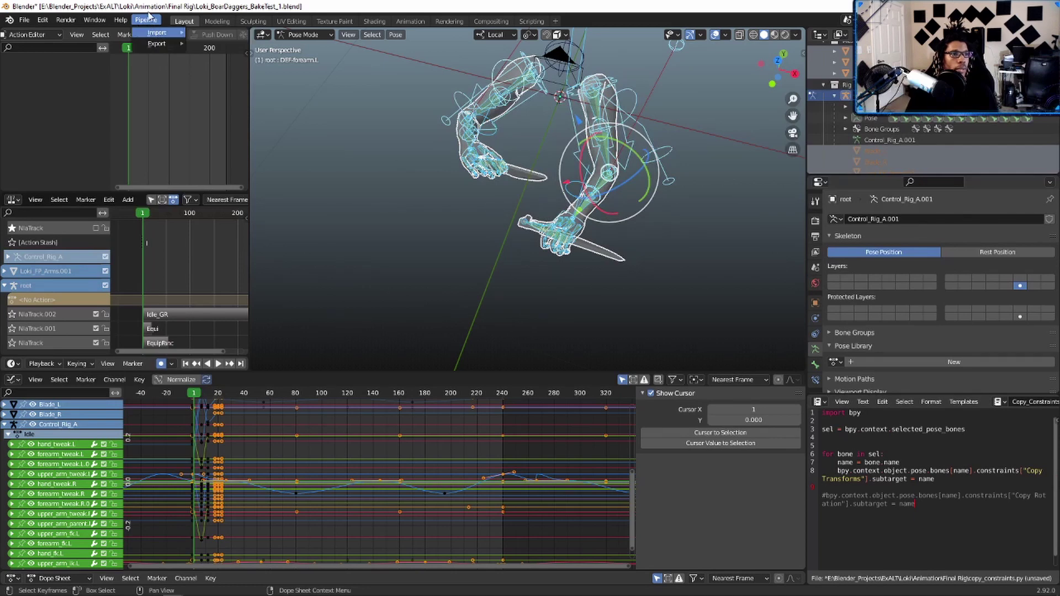
pyautogui.moveTo(149, 46)
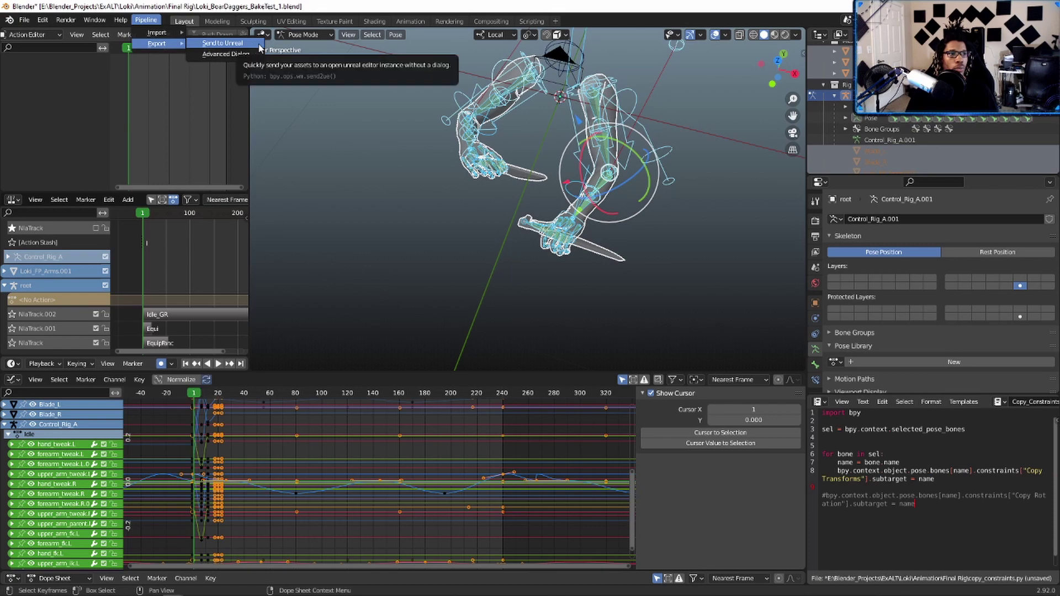
# Switch to Unreal Editor and filter the Plugins browser with 'pytho' to show the Python plugins
pyautogui.hotkey('alt', 'Tab')
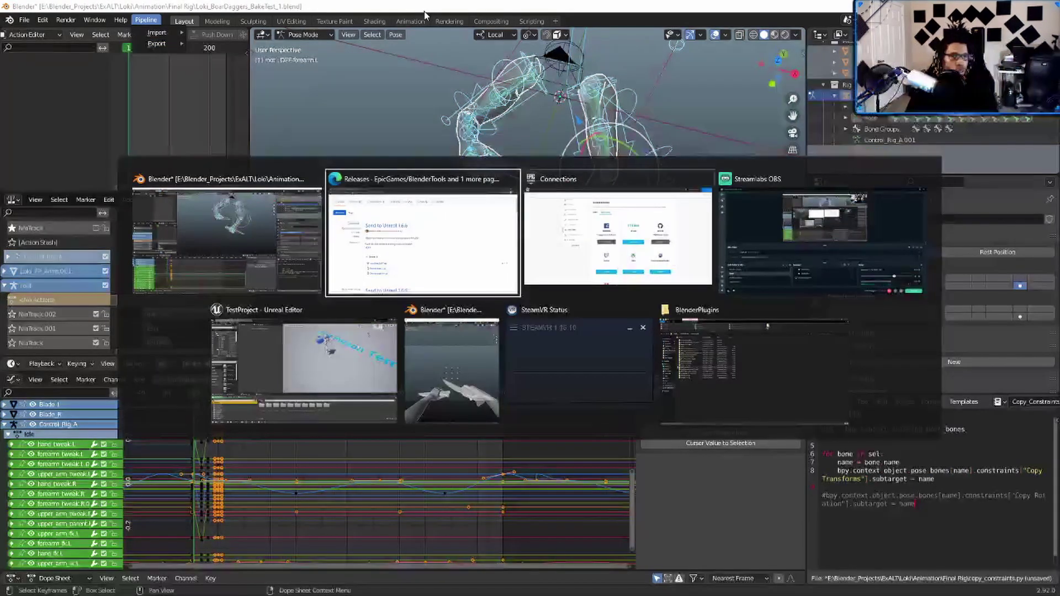
pyautogui.hotkey('alt', 'Tab')
pyautogui.hotkey('alt', 'Tab')
pyautogui.hotkey('alt', 'Tab')
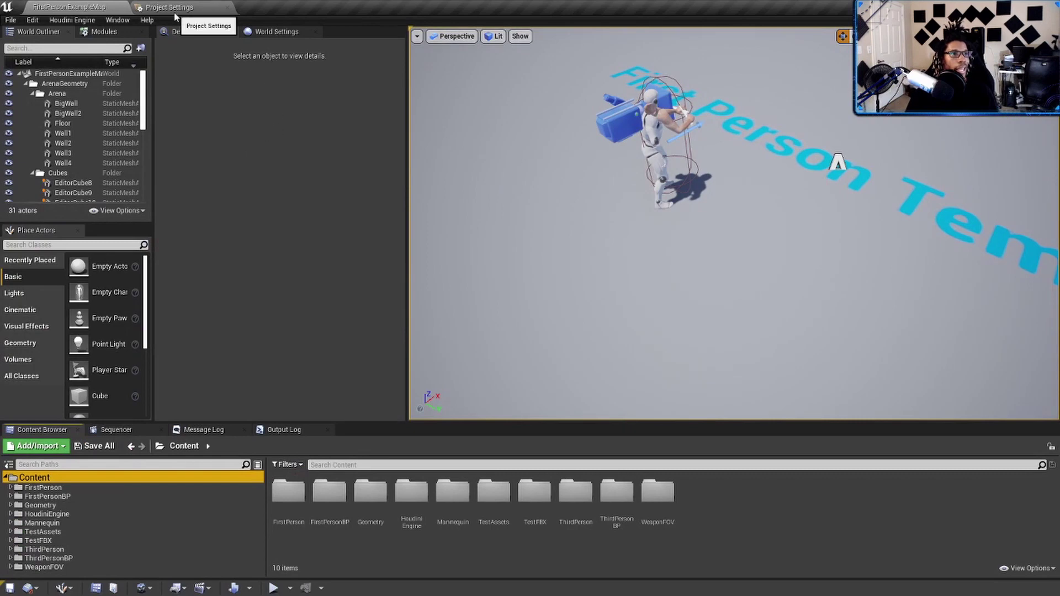
pyautogui.click(32, 20)
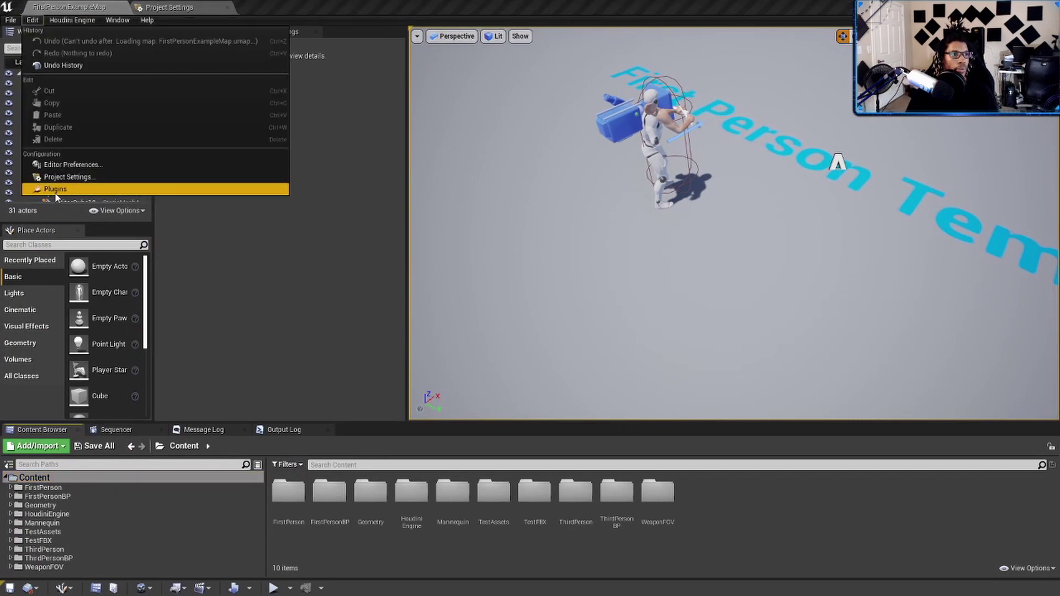
pyautogui.click(55, 191)
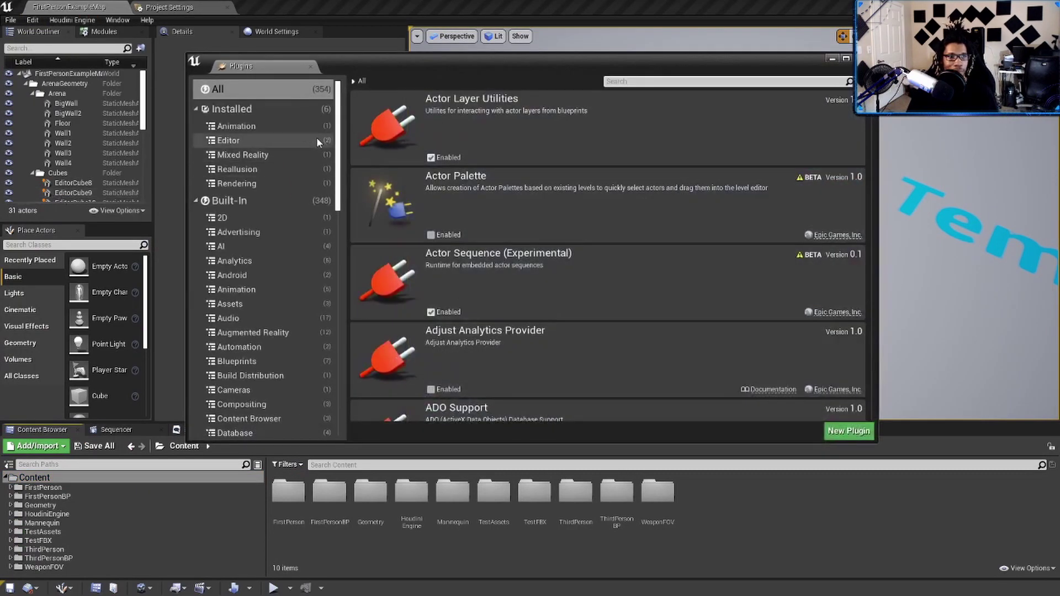
pyautogui.write('pytho')
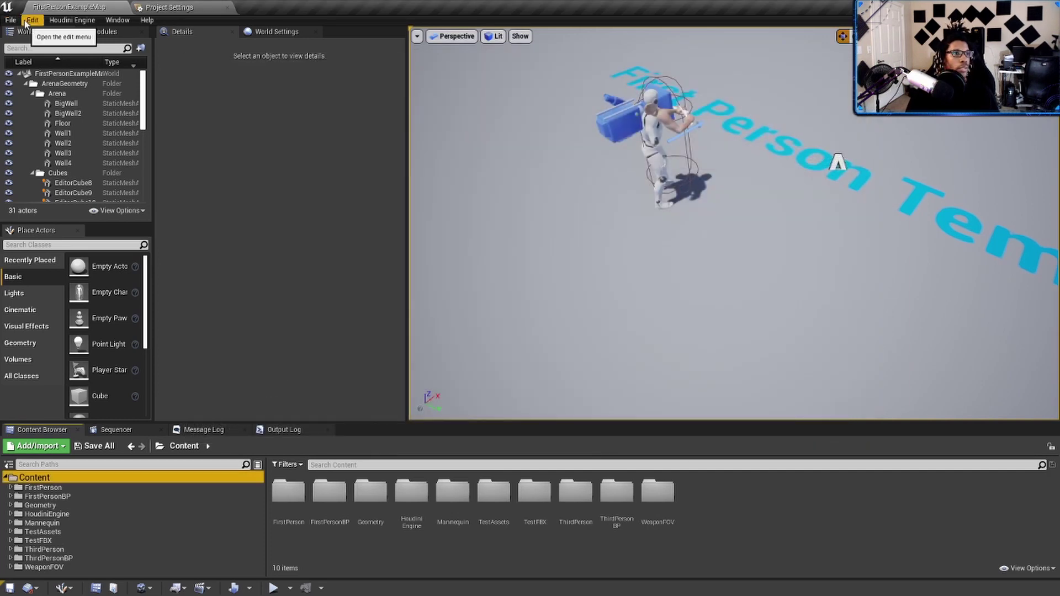
# Search Editor Preferences for 'pyth' to review Python settings, then close them
pyautogui.click(31, 20)
pyautogui.click(81, 166)
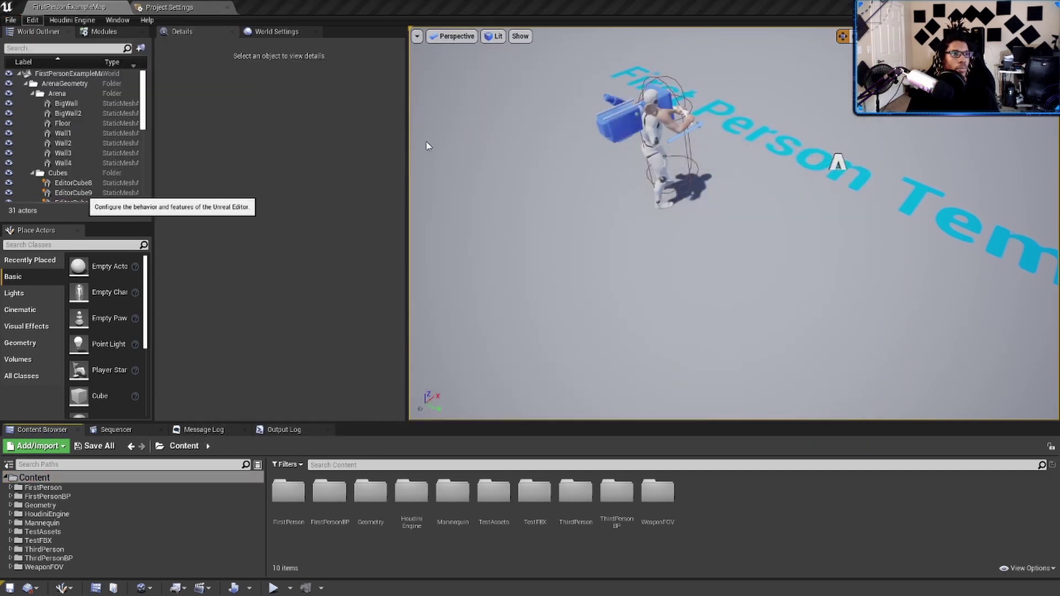
pyautogui.click(500, 89)
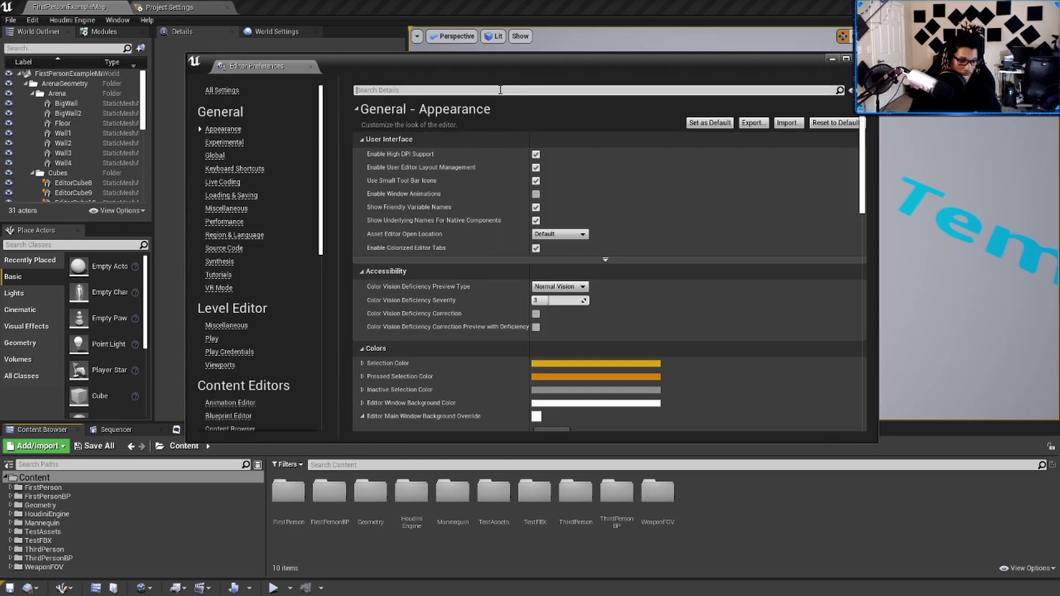
pyautogui.write('pyth')
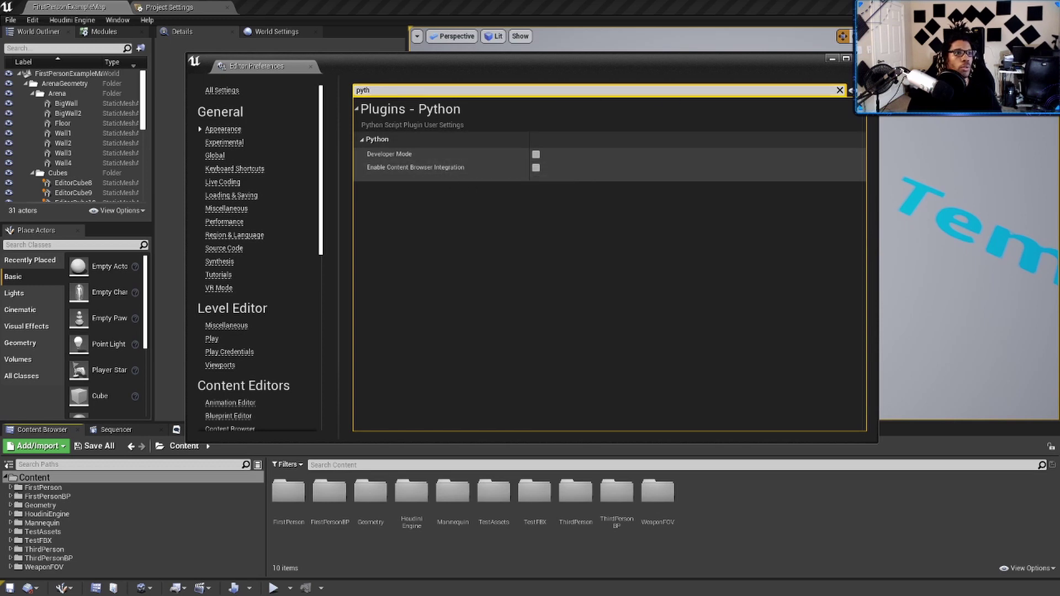
pyautogui.click(311, 67)
# Search Project Settings for 'pyt' to confirm Python Enable Remote Execution is on
pyautogui.click(32, 20)
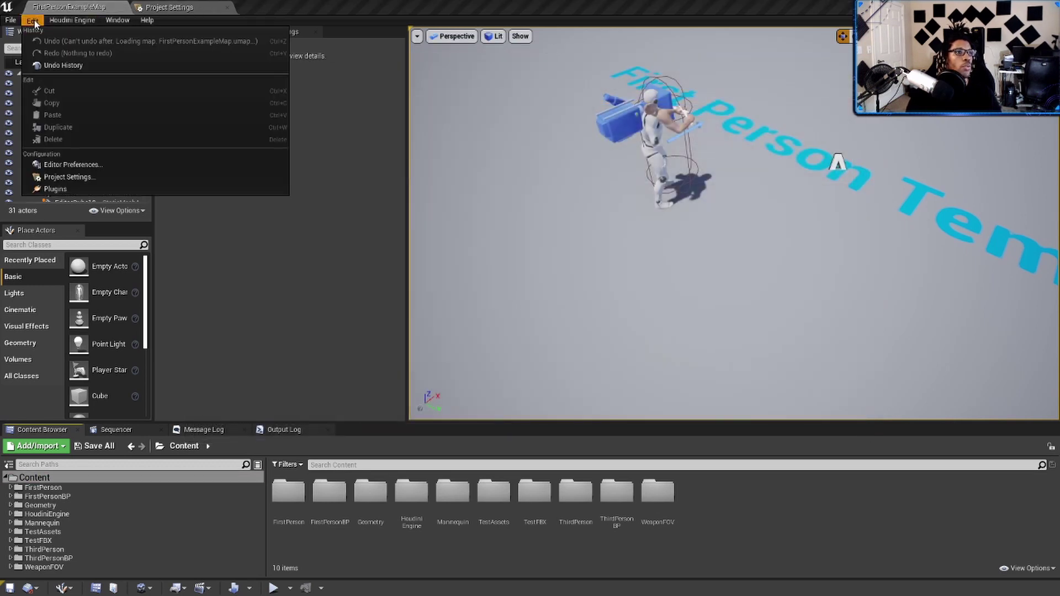
pyautogui.click(66, 177)
pyautogui.click(245, 33)
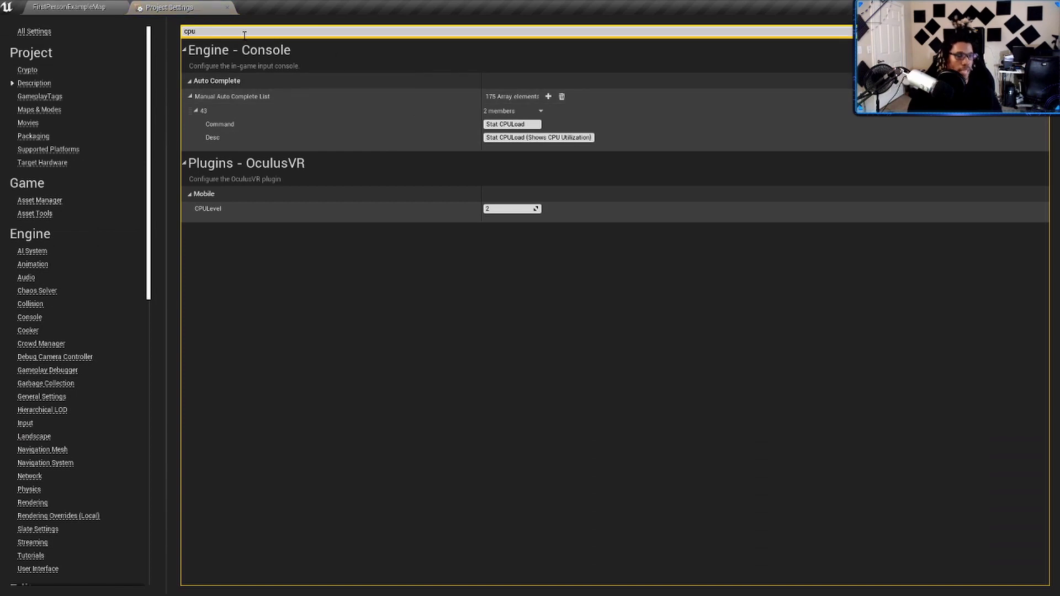
pyautogui.press('BackSpace')
pyautogui.press('BackSpace')
pyautogui.press('BackSpace')
pyautogui.write('pyt')
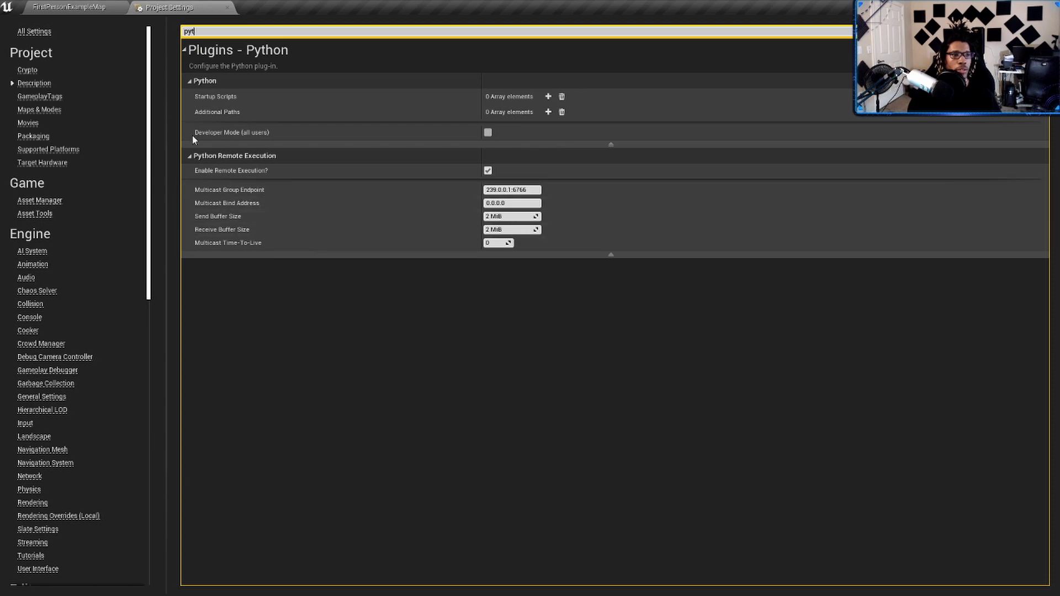
# Search Editor Preferences for 'cpu' and leave Use Less CPU when in Background off
pyautogui.click(111, 9)
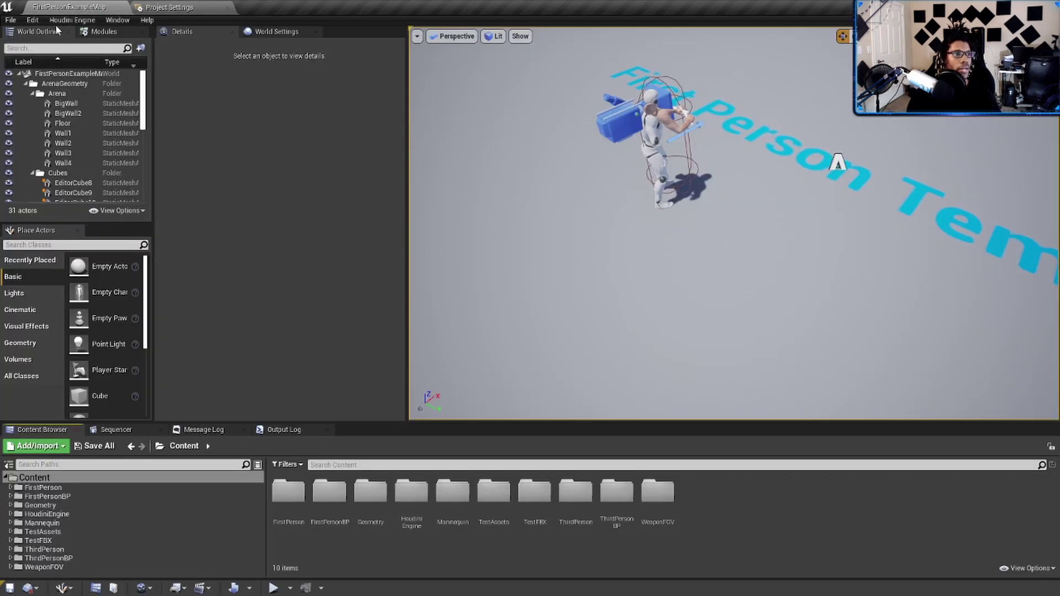
pyautogui.click(32, 19)
pyautogui.click(63, 165)
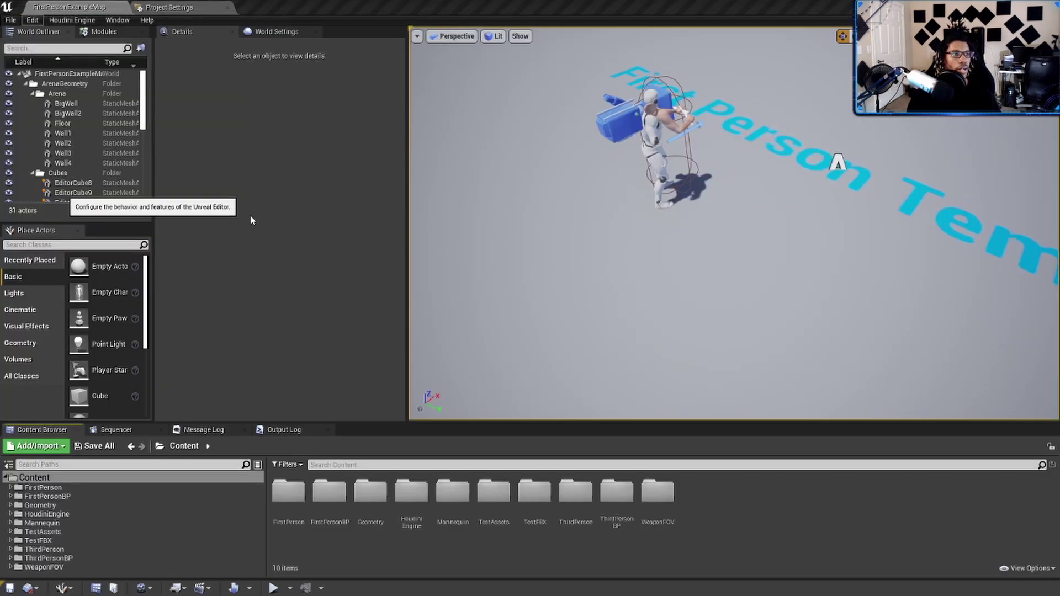
pyautogui.click(432, 91)
pyautogui.write('cpu')
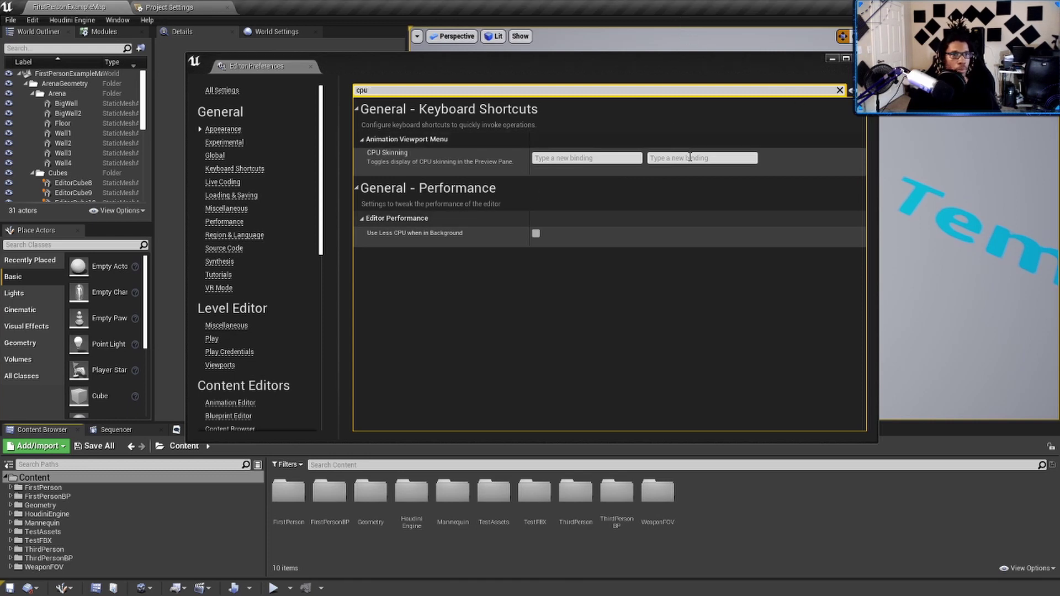
pyautogui.click(860, 58)
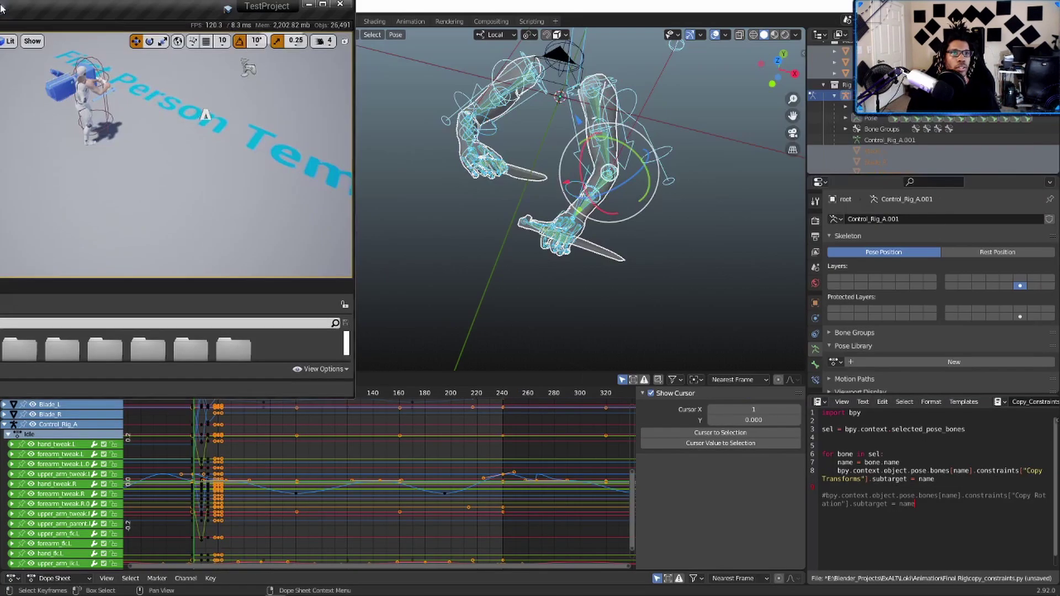
# Tile Unreal left and Blender right, maximize Blender, and deselect all rig bones
pyautogui.moveTo(3, 8); pyautogui.dragTo(2, 10)
pyautogui.click(722, 173)
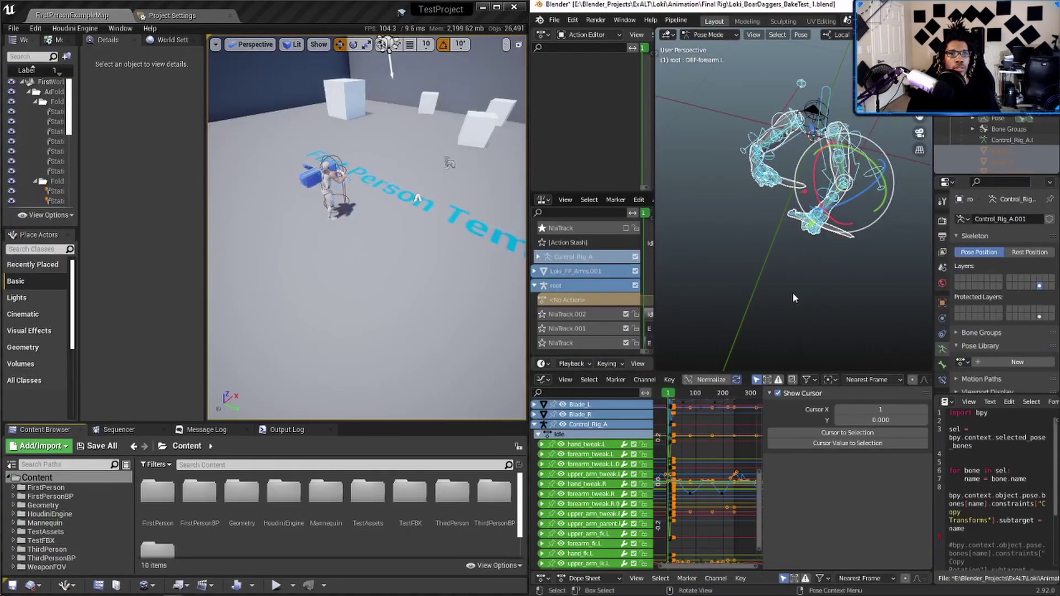
pyautogui.doubleClick(803, 7)
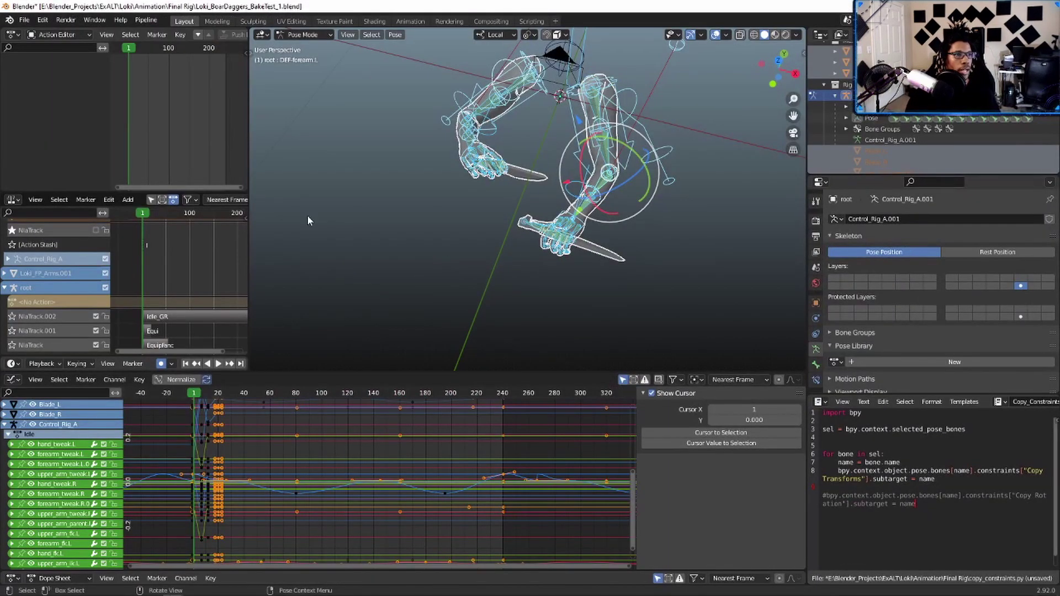
pyautogui.click(409, 223)
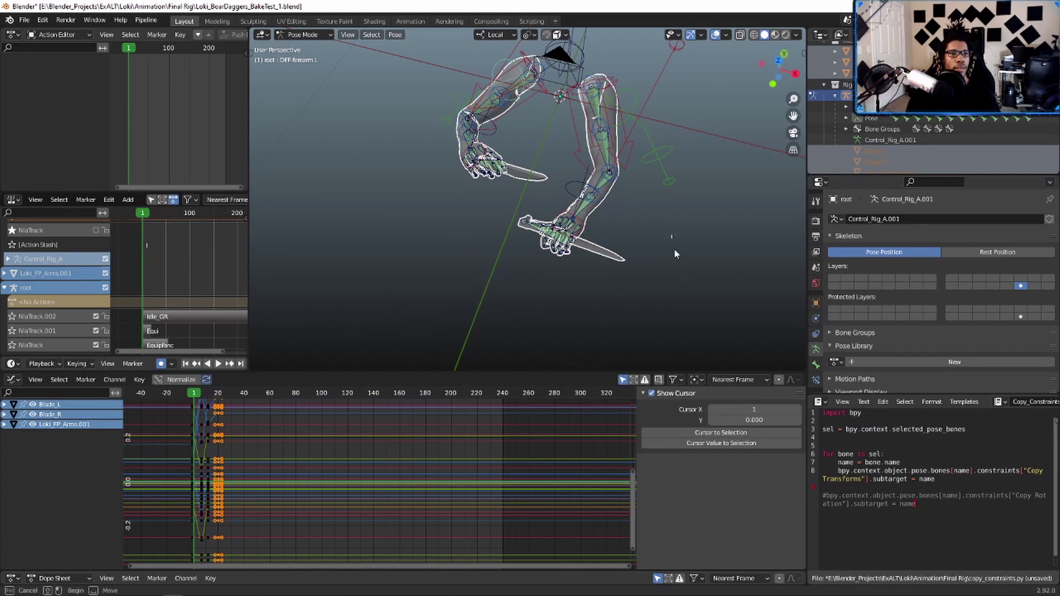
# Select the Blade_L and Blade_R dagger meshes in turn and orbit around the rig
pyautogui.click(610, 257)
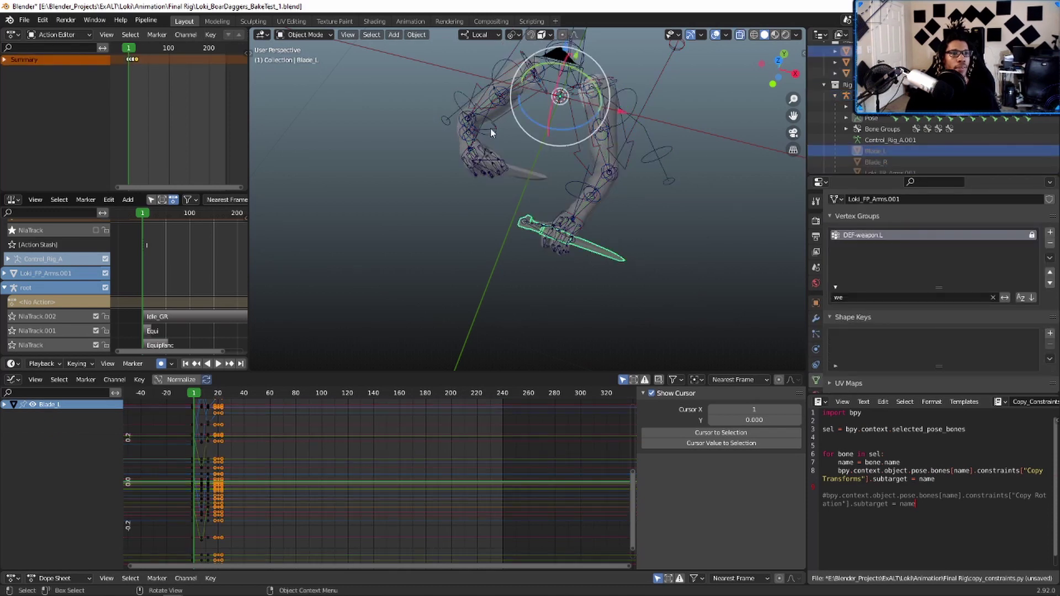
pyautogui.click(525, 174)
pyautogui.click(574, 238)
pyautogui.click(526, 180)
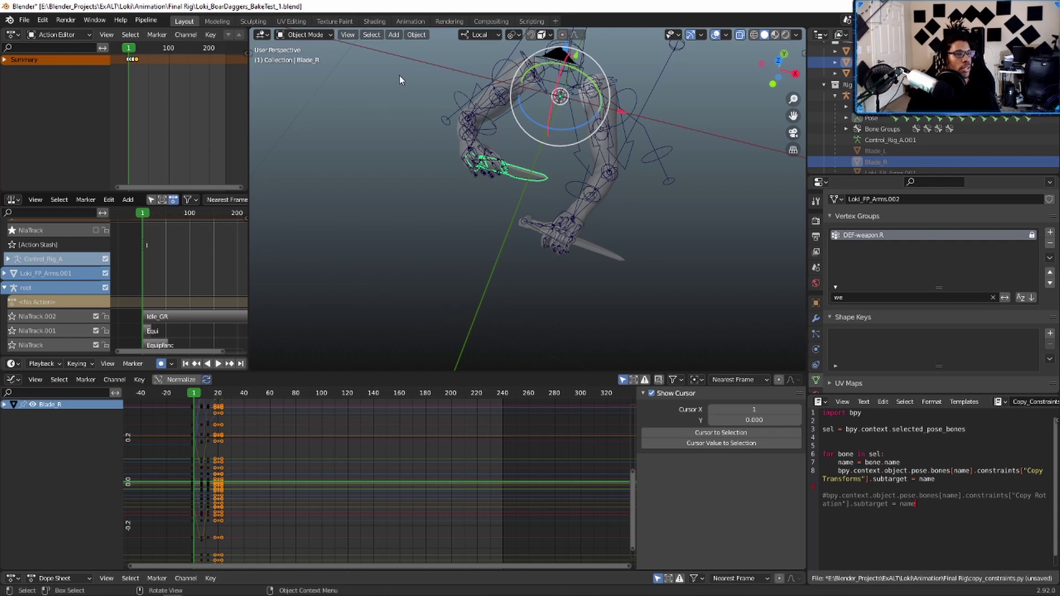
pyautogui.moveTo(404, 91); pyautogui.dragTo(365, 194, button='middle')
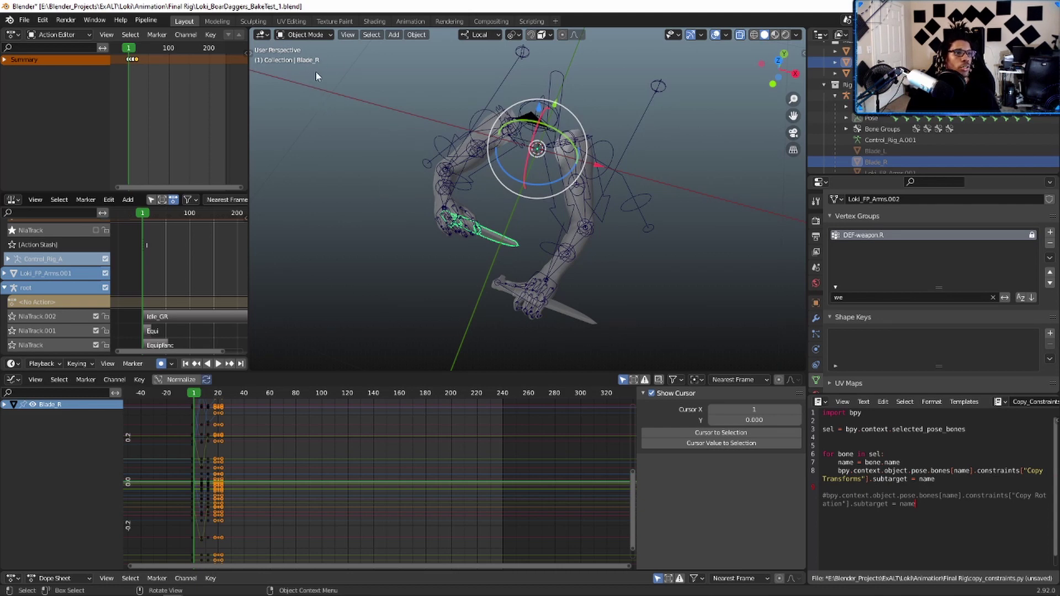
# Enter Edit Mode on Blade_R to view its DEF-weapon.R vertex group, then return to Object Mode
pyautogui.click(317, 35)
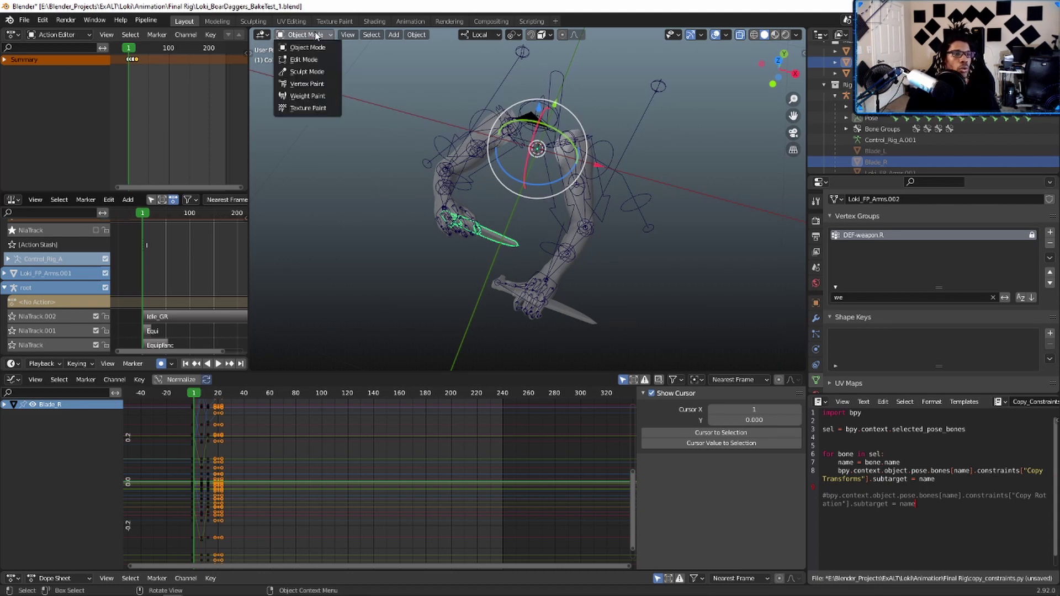
pyautogui.press('Escape')
pyautogui.hotkey('ctrl', 'Tab')
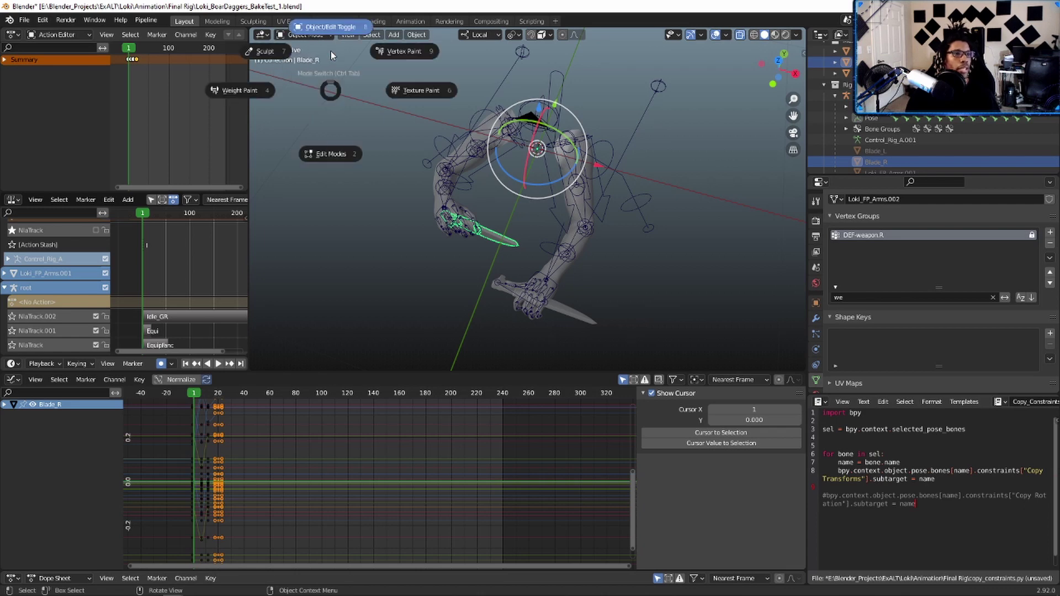
pyautogui.click(331, 55)
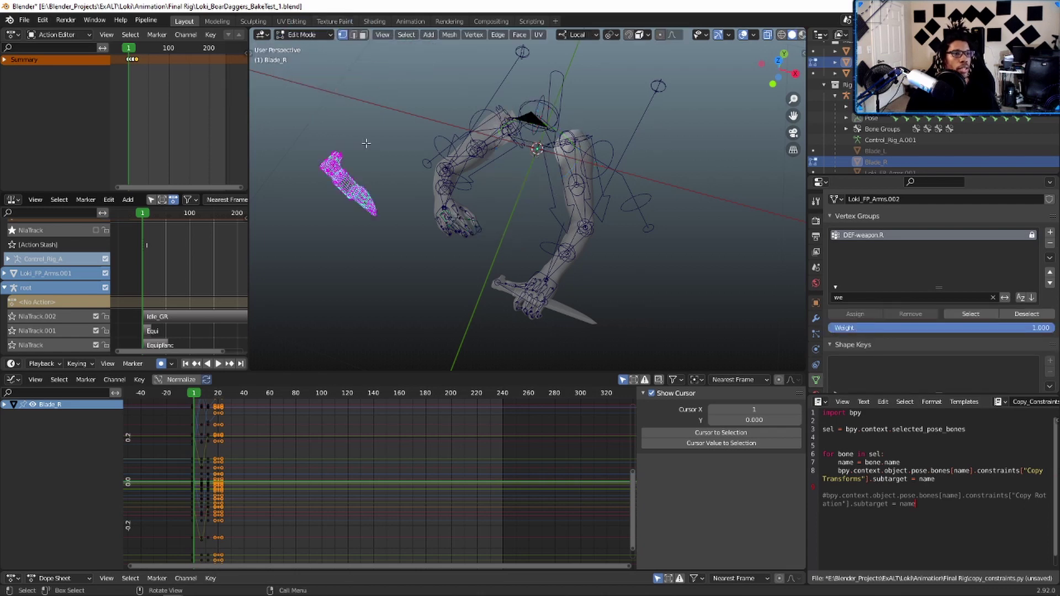
pyautogui.hotkey('ctrl', 'Tab')
pyautogui.click(363, 98)
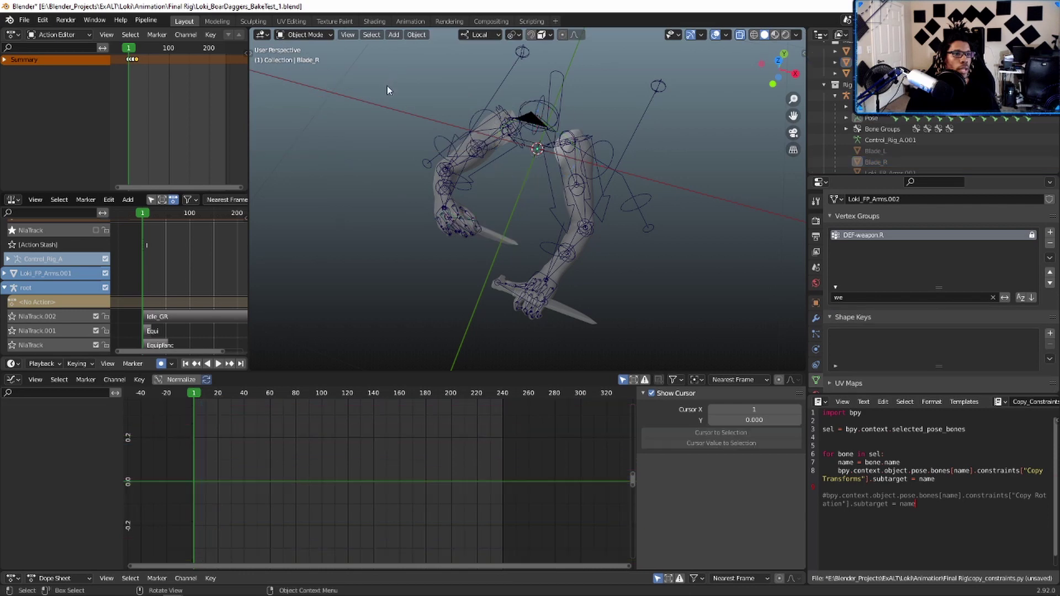
# Put Control_Rig_A back in Pose Mode with the upper_arm_fk.L bone selected
pyautogui.click(611, 235)
pyautogui.hotkey('ctrl', 'Tab')
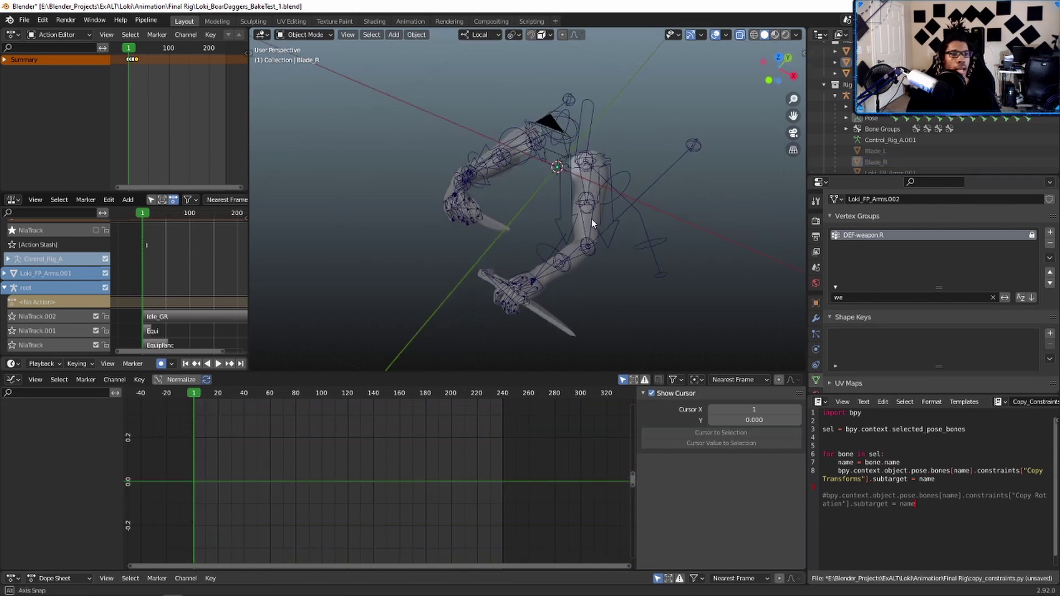
pyautogui.click(620, 195)
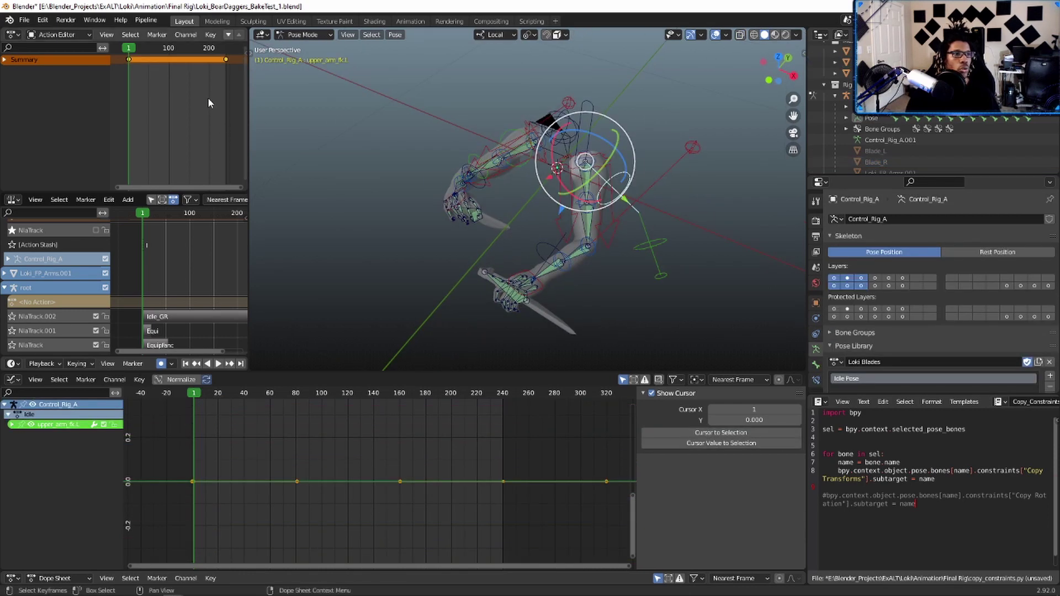
# Return to Object Mode and make the root rig Control_Rig_A.001 the active object
pyautogui.scroll(-3, 157, 34)
pyautogui.scroll(-4, 157, 34)
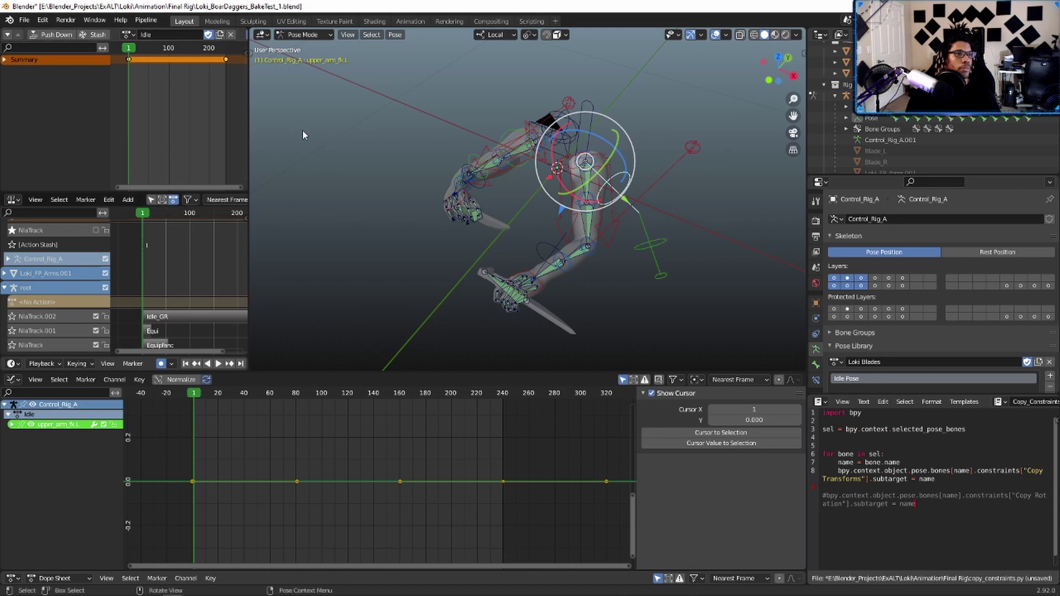
pyautogui.click(288, 35)
pyautogui.click(304, 48)
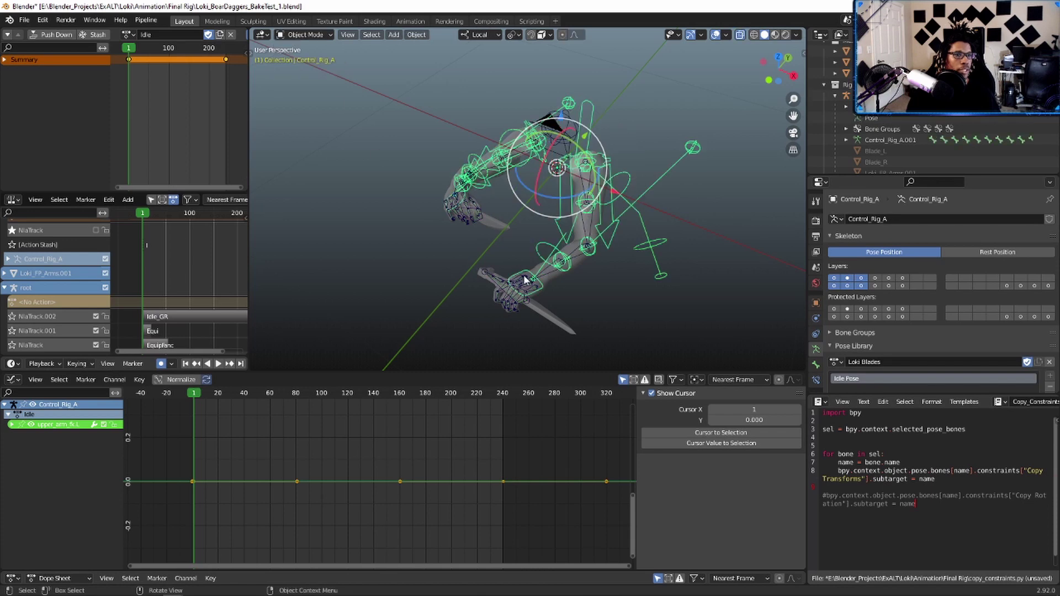
pyautogui.click(552, 271)
pyautogui.click(551, 272)
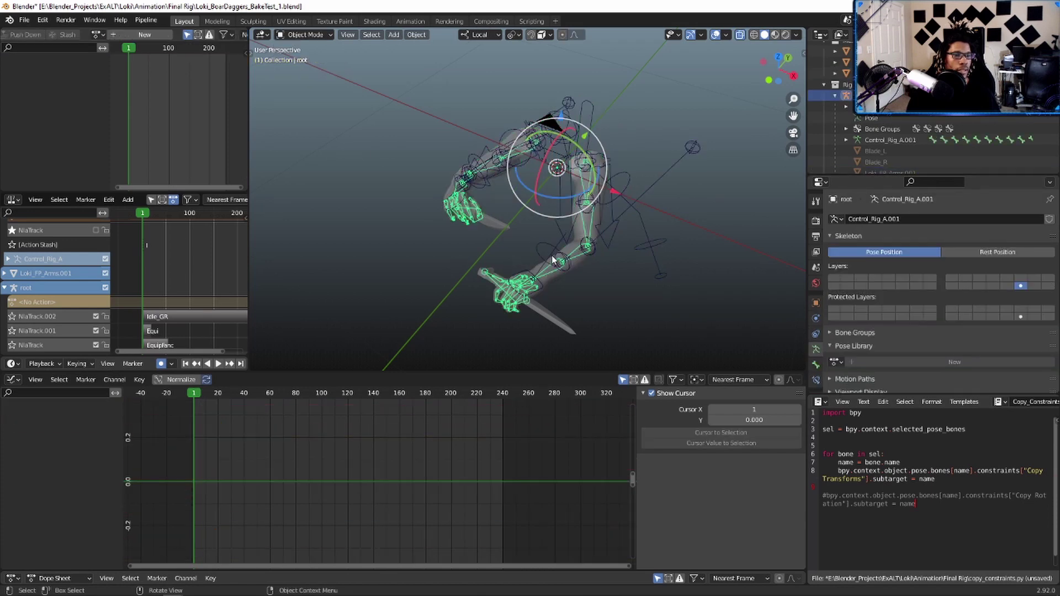
# Put the root rig in Pose Mode, select all its bones, and dismiss the Bake Action search
pyautogui.hotkey('ctrl', 'Tab')
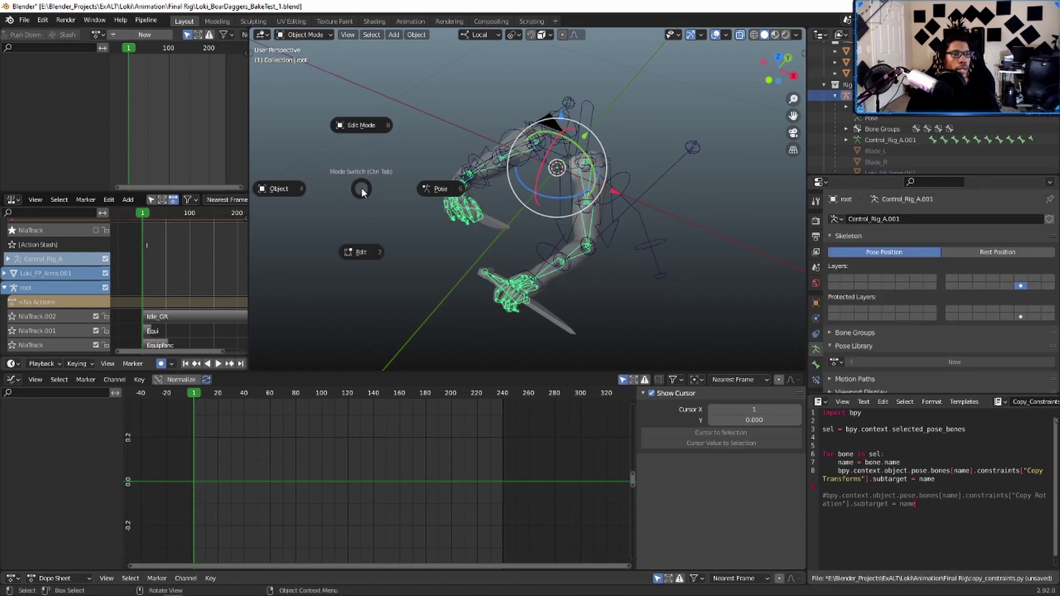
pyautogui.click(452, 197)
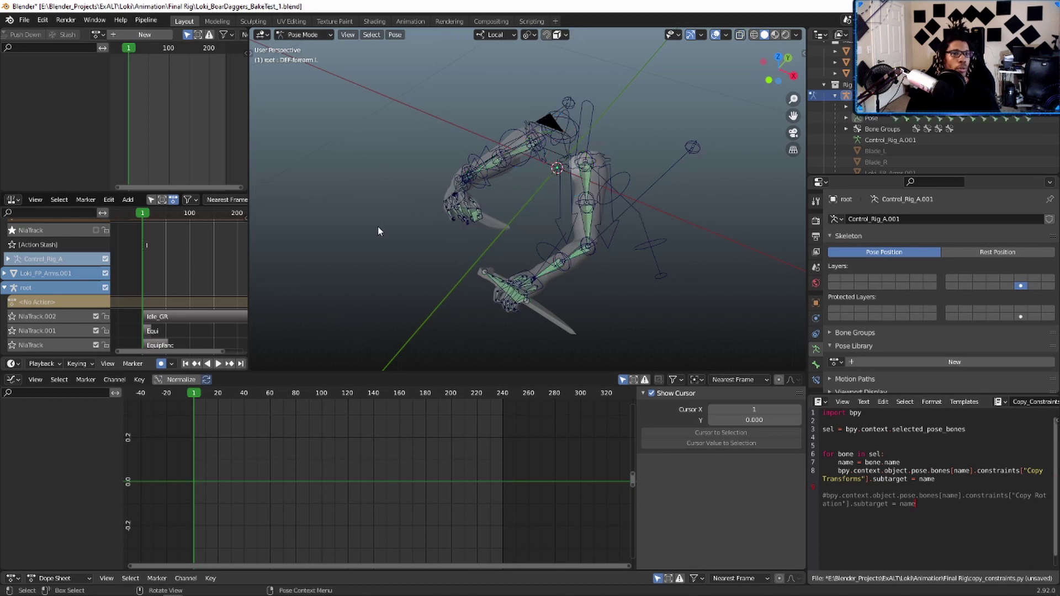
pyautogui.press('a')
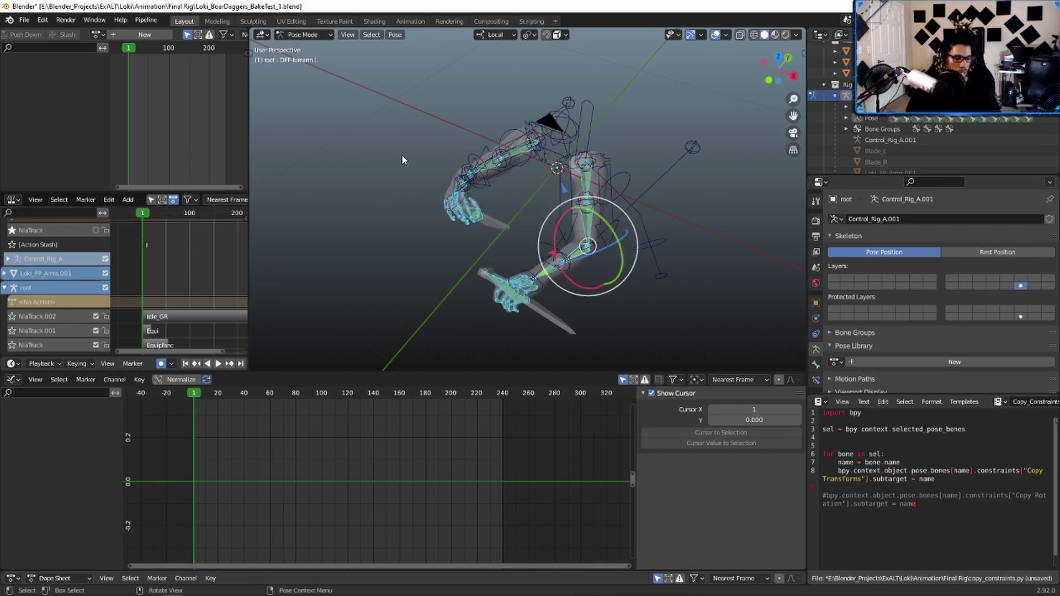
pyautogui.press('F3')
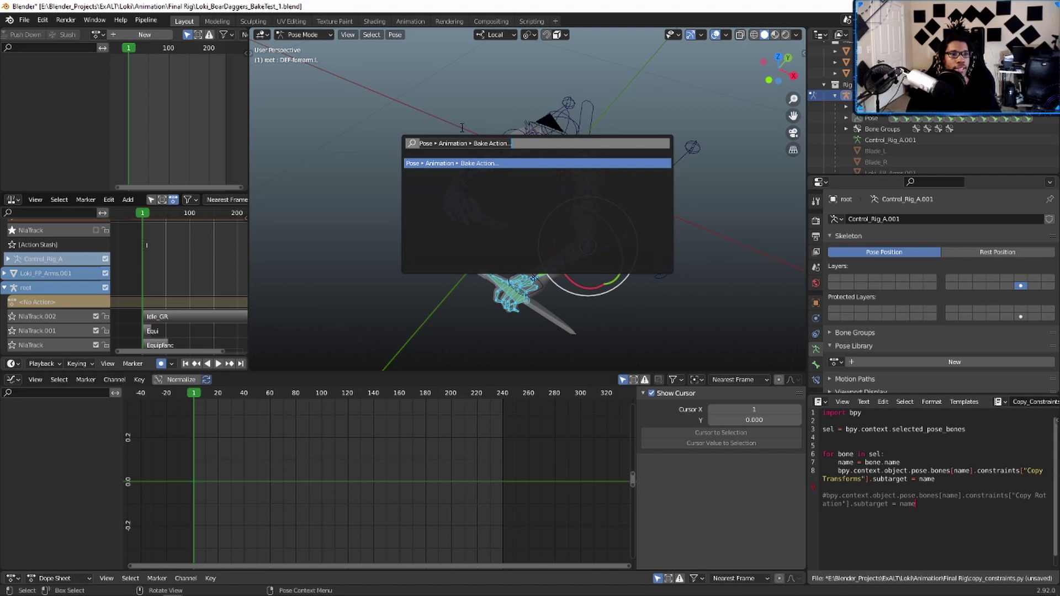
pyautogui.press('Escape')
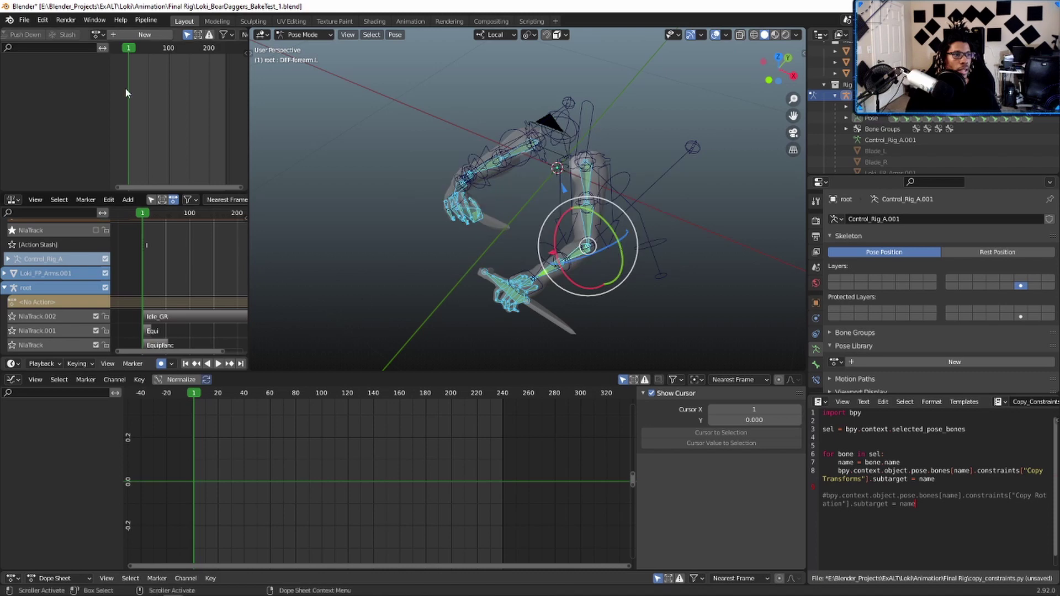
# Browse the existing actions and deselect all the pose bones
pyautogui.click(107, 36)
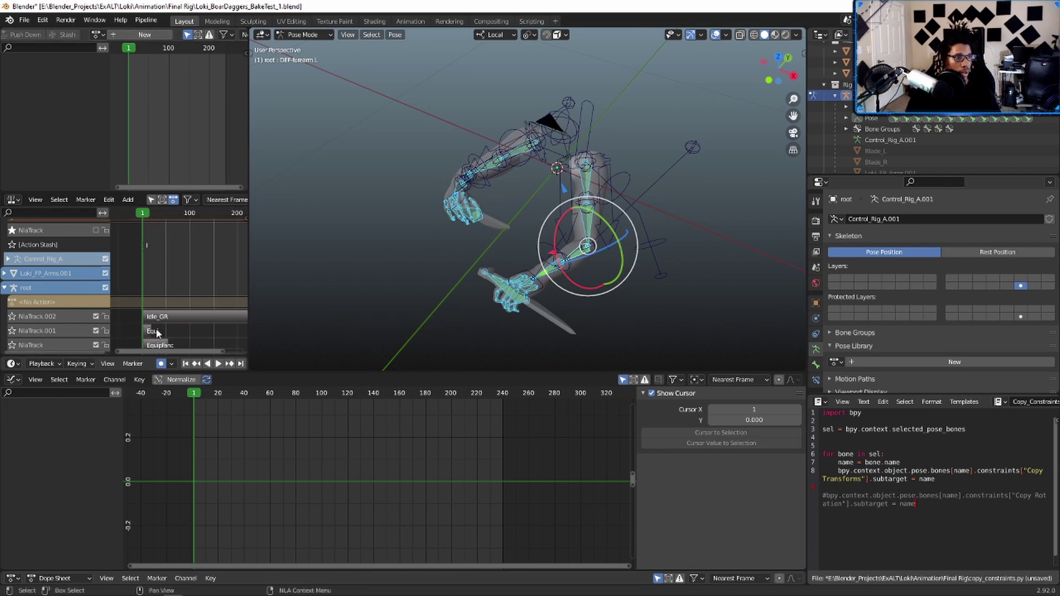
pyautogui.click(345, 273)
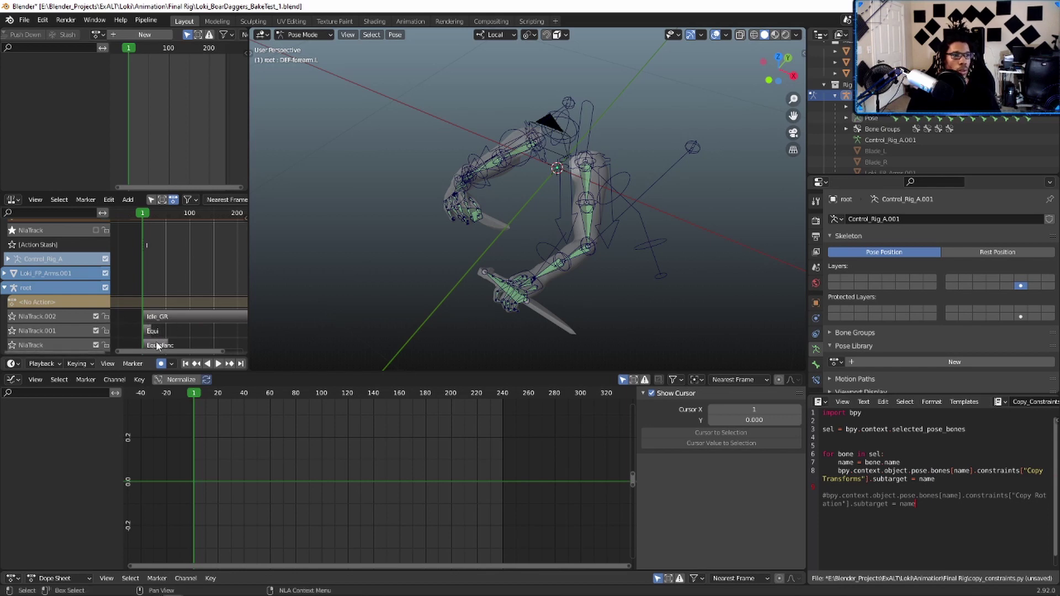
pyautogui.scroll(-2, 207, 281)
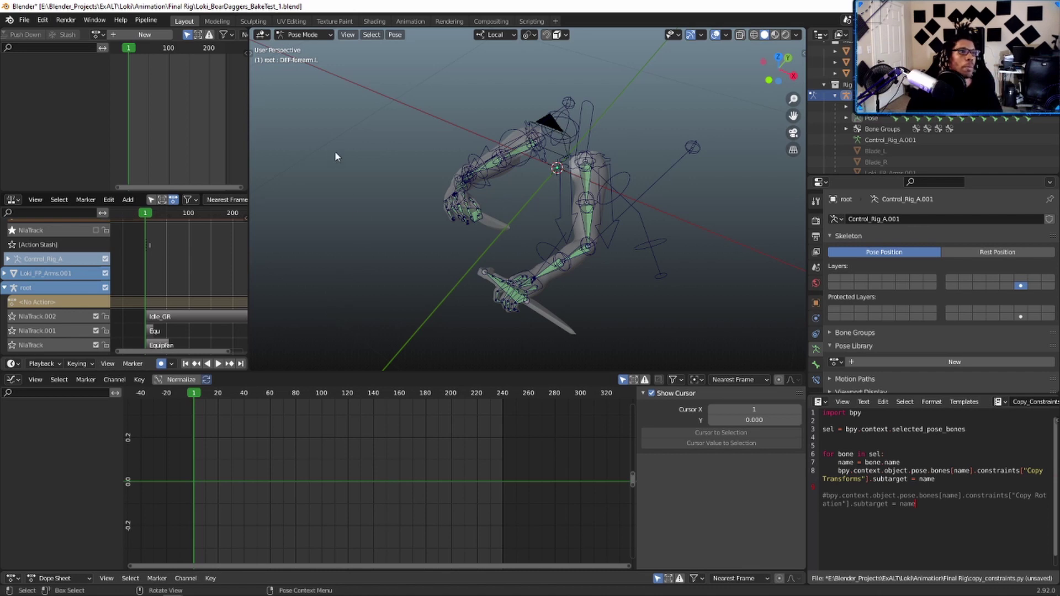
# Check the Pipeline menu, toggle Rest Position and back to Pose Position, then open the File menu
pyautogui.click(147, 22)
pyautogui.moveTo(159, 46)
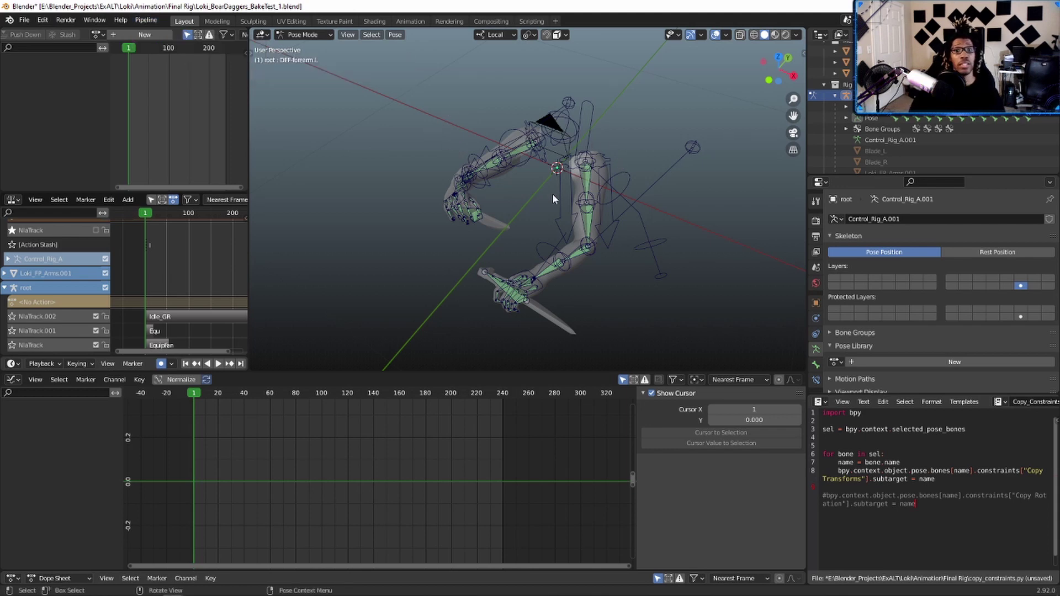
pyautogui.click(1032, 251)
pyautogui.click(912, 253)
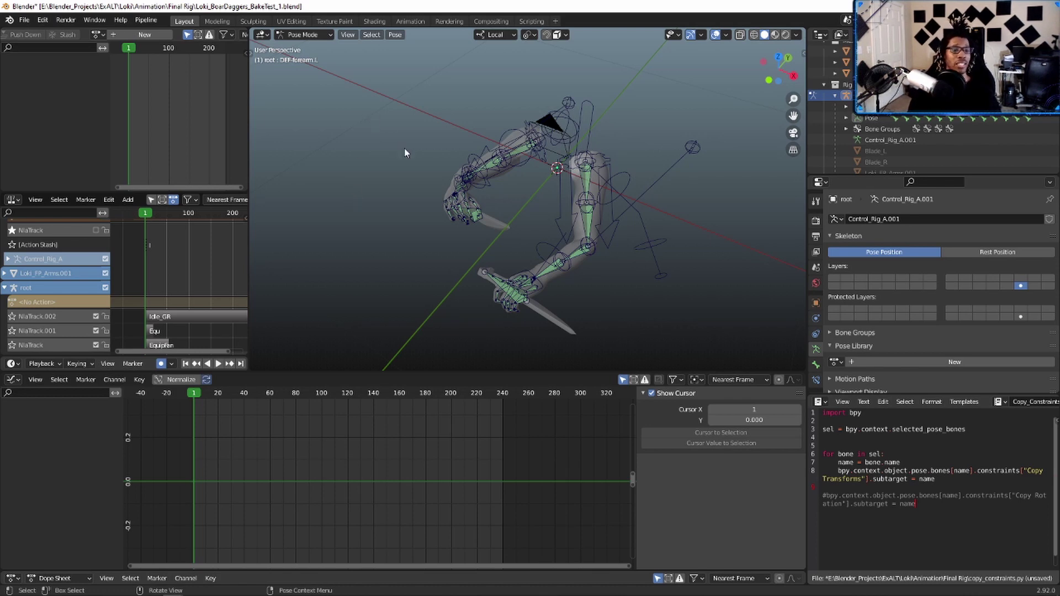
pyautogui.click(24, 20)
# Cancel the FBX export of Loki_BoarDaggers_BakeTest_1.fbx and open the Pipeline menu instead
pyautogui.moveTo(58, 178)
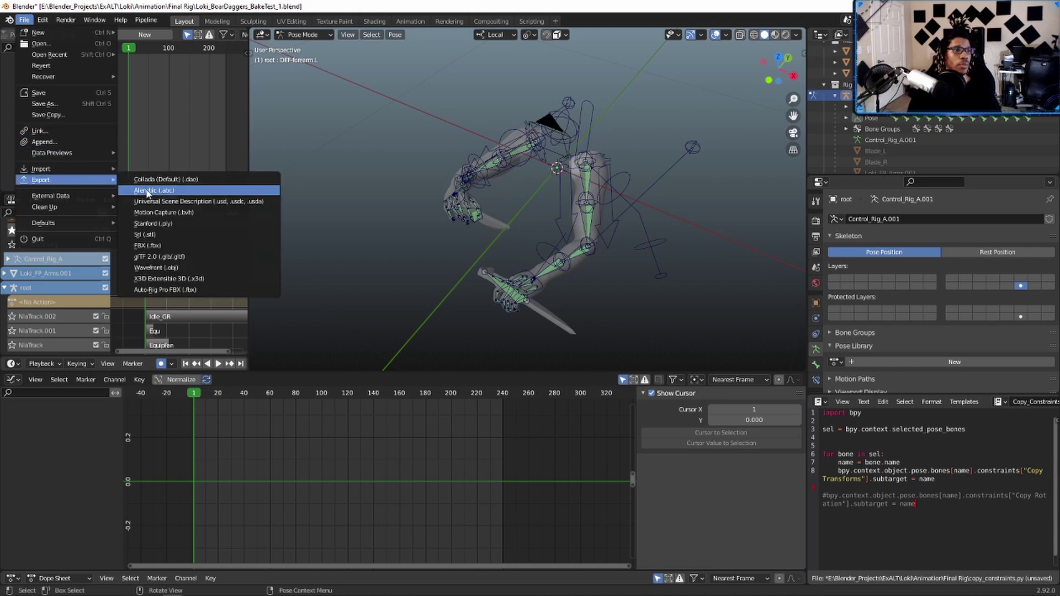
pyautogui.click(166, 248)
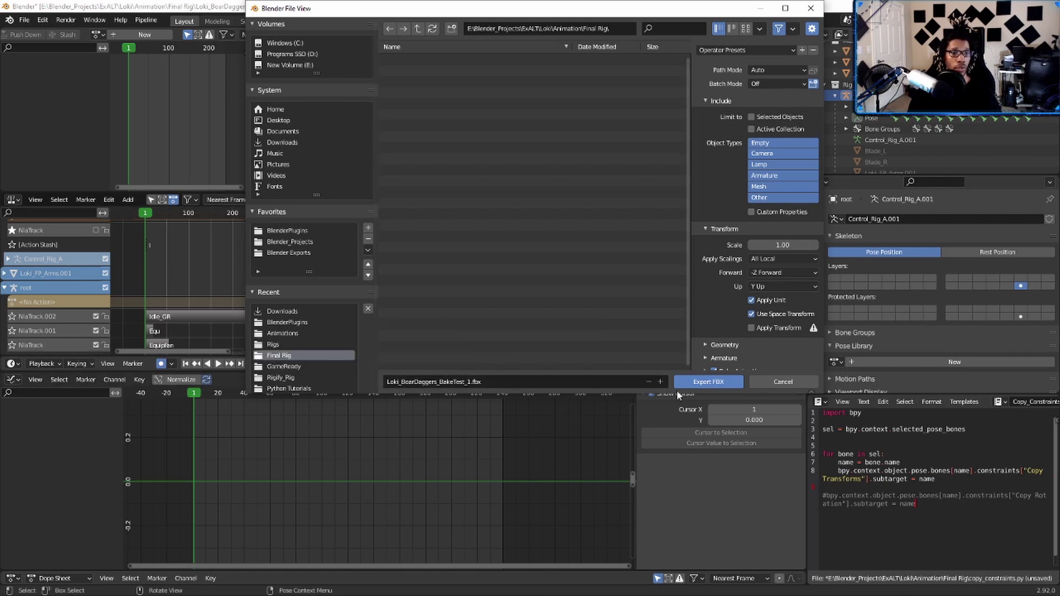
pyautogui.click(767, 385)
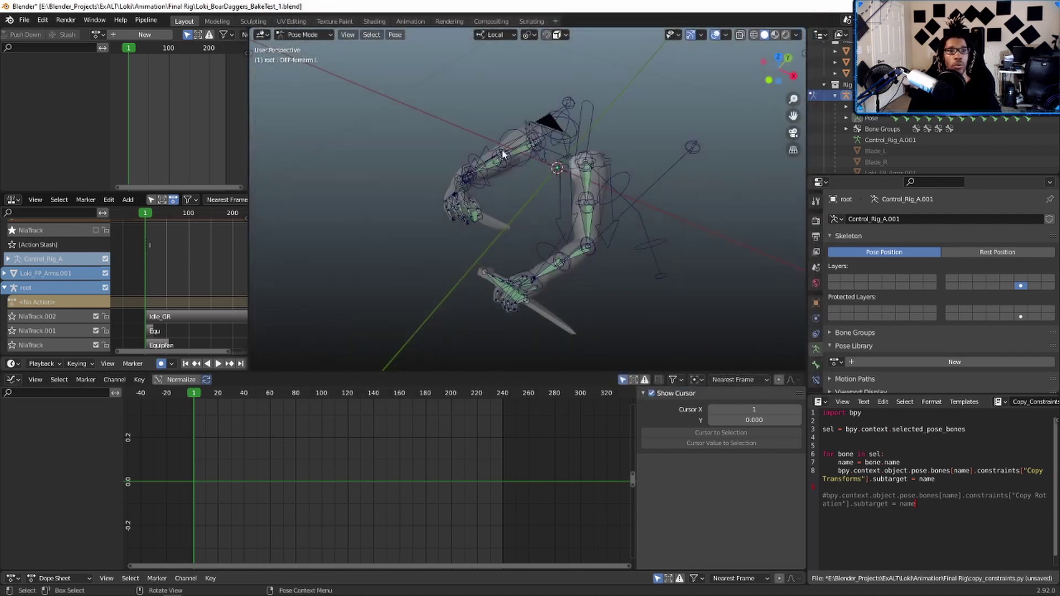
pyautogui.click(146, 20)
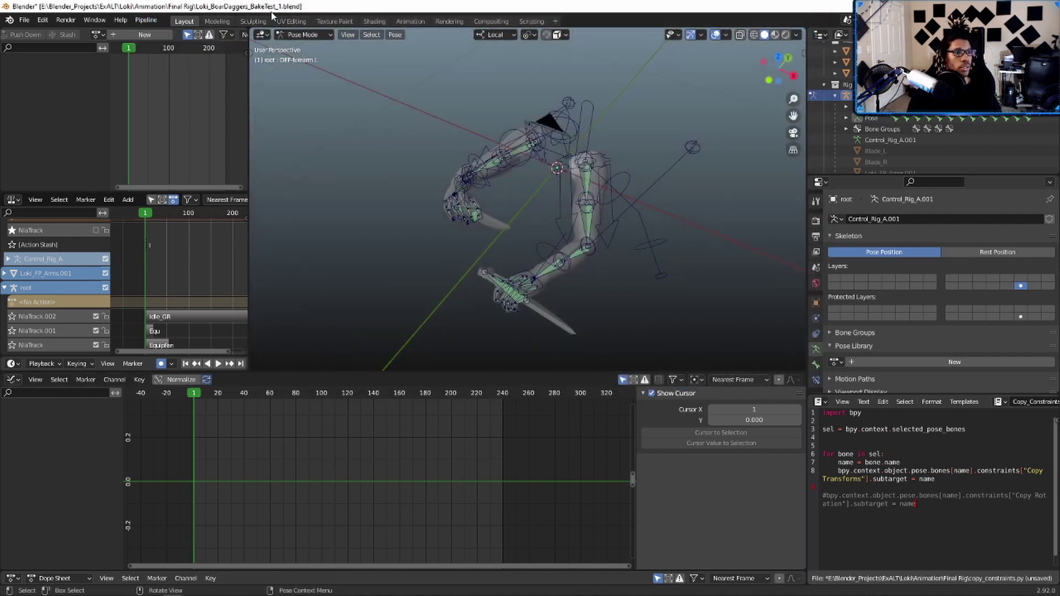
# Place Blender beside Unreal Editor and run Pipeline > Export > Send to Unreal
pyautogui.moveTo(298, 5); pyautogui.dragTo(1058, 105)
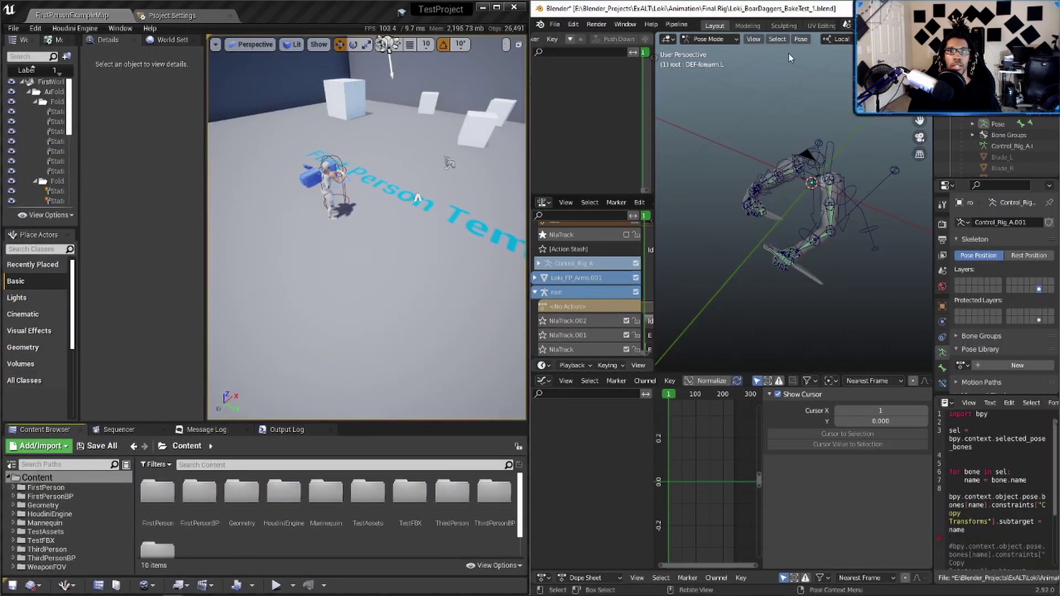
pyautogui.click(675, 25)
pyautogui.moveTo(690, 48)
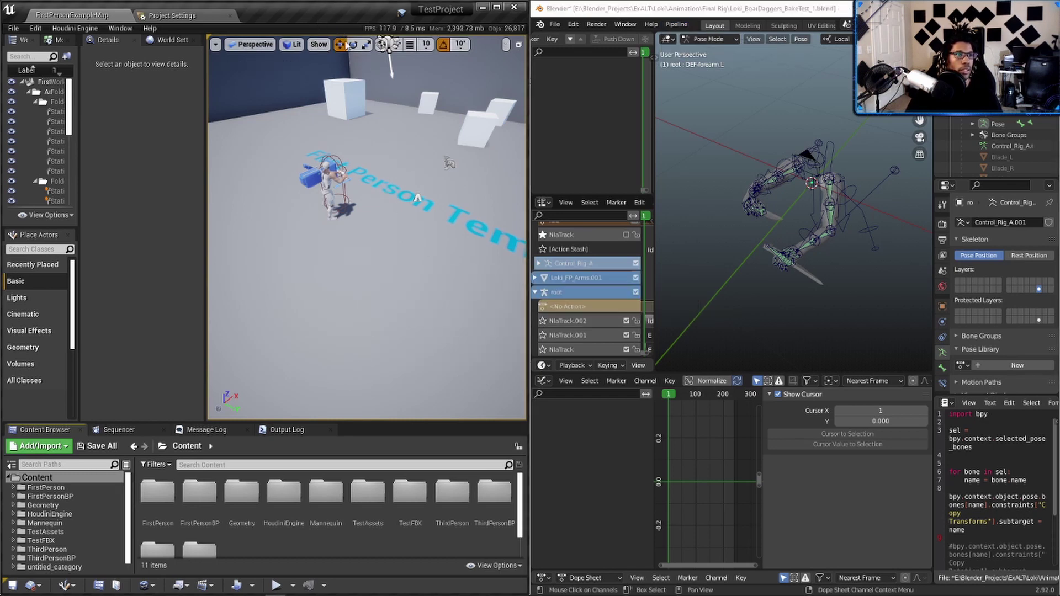
# Maximize Unreal, open untitled_category/untitled_asset and preview the Loki_FP_Arms_001 skeletal mesh
pyautogui.moveTo(338, 14)
pyautogui.mouseDown()
pyautogui.moveTo(432, 25)
pyautogui.moveTo(355, 11)
pyautogui.moveTo(354, 2)
pyautogui.mouseUp()
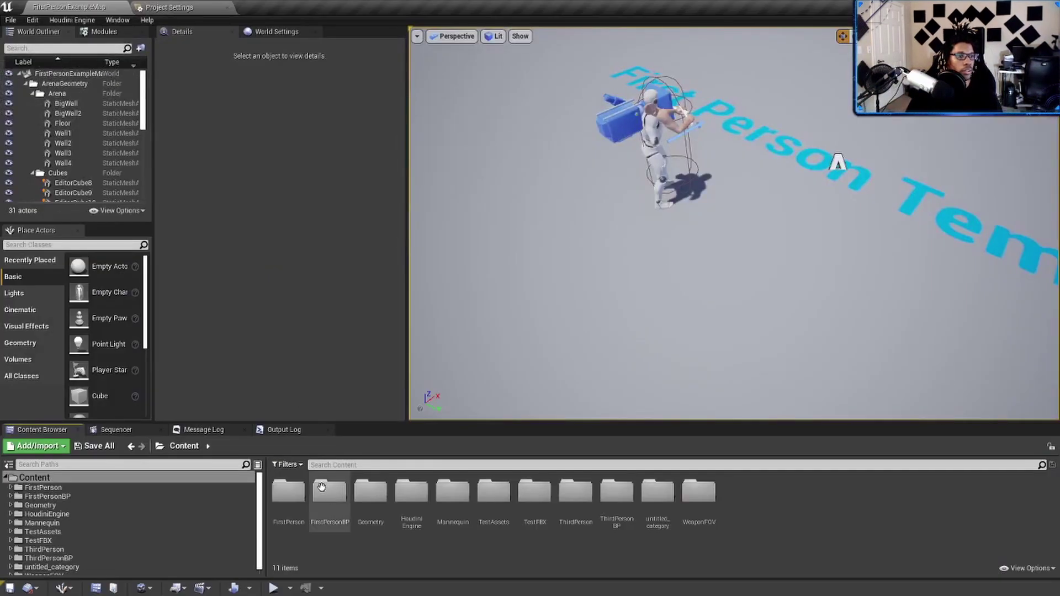
pyautogui.click(650, 496)
pyautogui.doubleClick(650, 497)
pyautogui.doubleClick(289, 492)
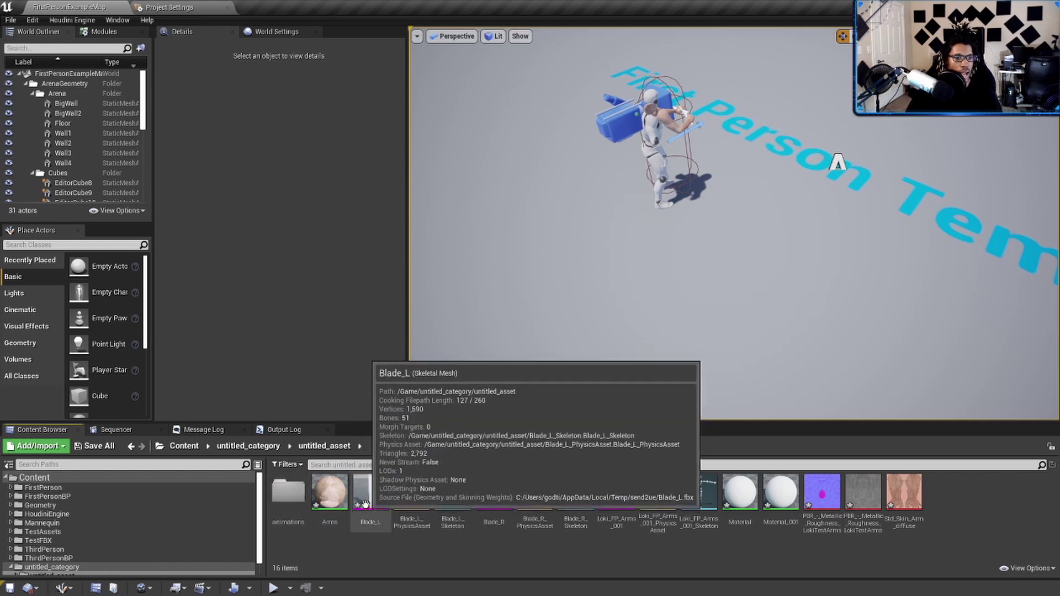
pyautogui.doubleClick(617, 493)
pyautogui.click(738, 71)
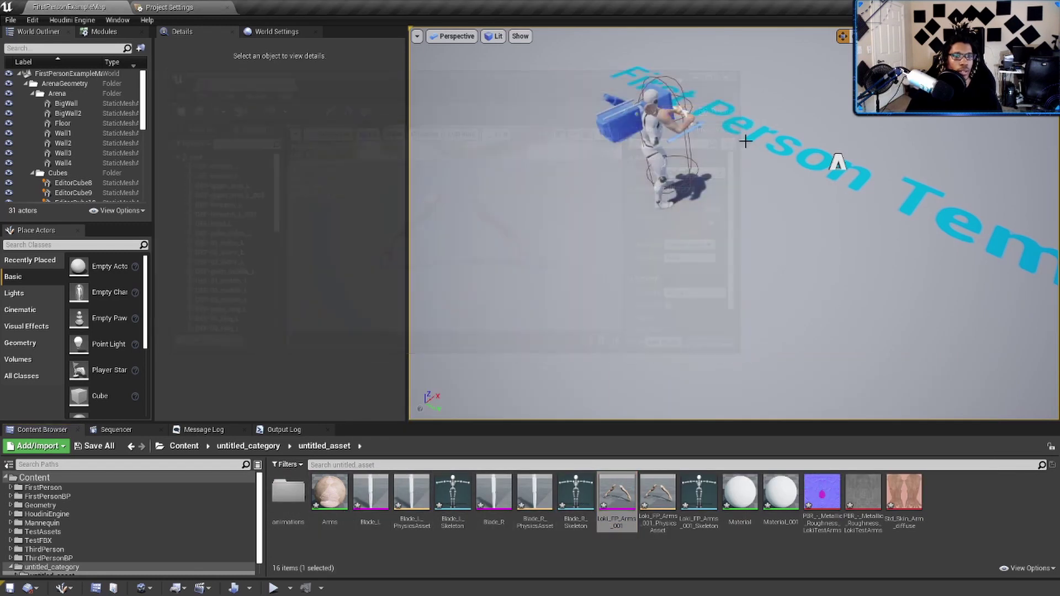
# Preview the Equip_GR animation, then inspect the Blade_R_Skeleton, Blade_L_Skeleton and Blade_L assets
pyautogui.doubleClick(288, 491)
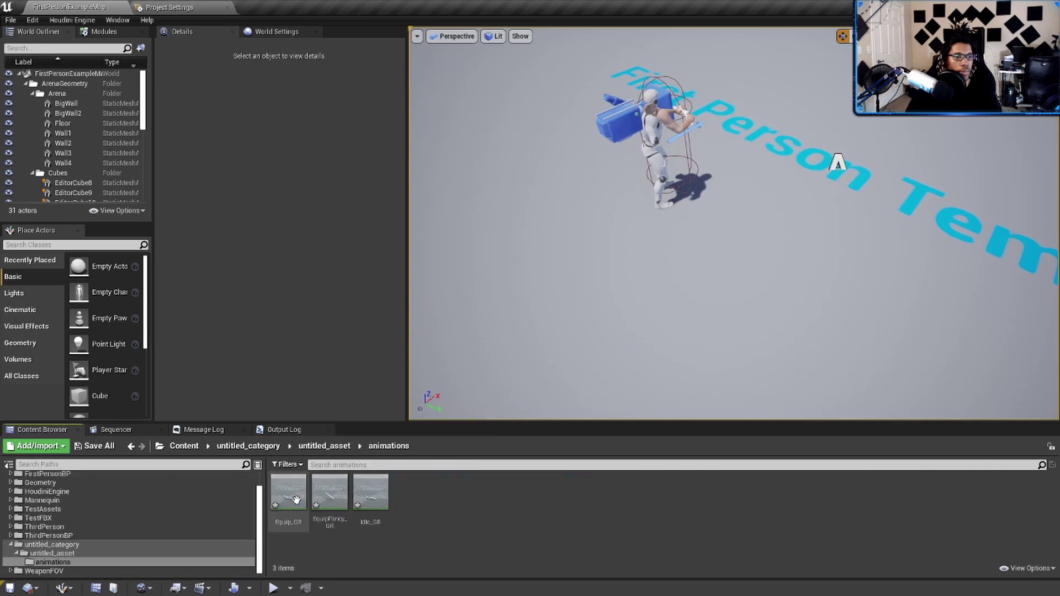
pyautogui.doubleClick(291, 493)
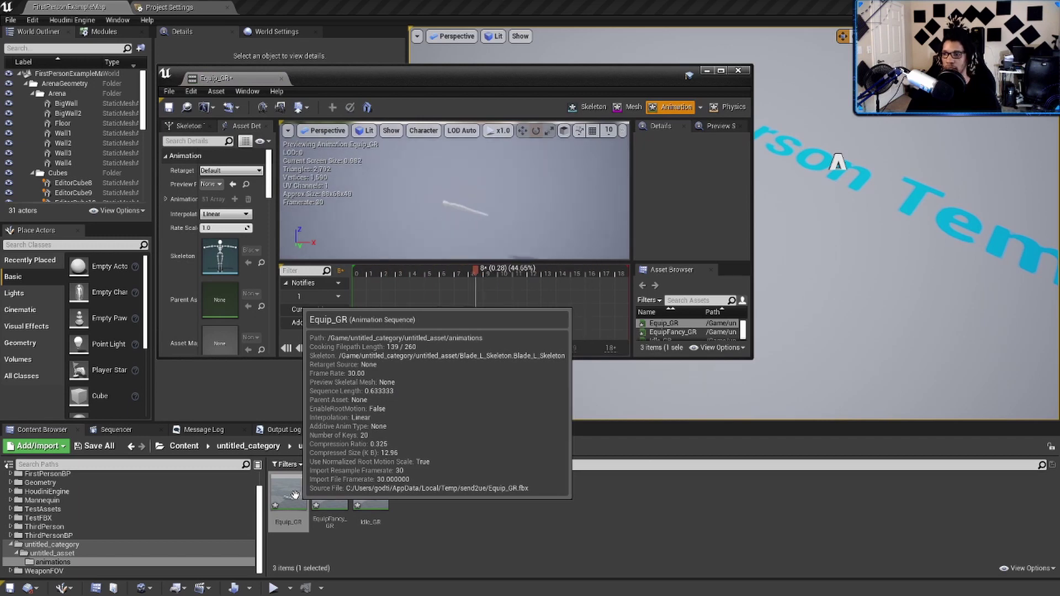
pyautogui.click(739, 71)
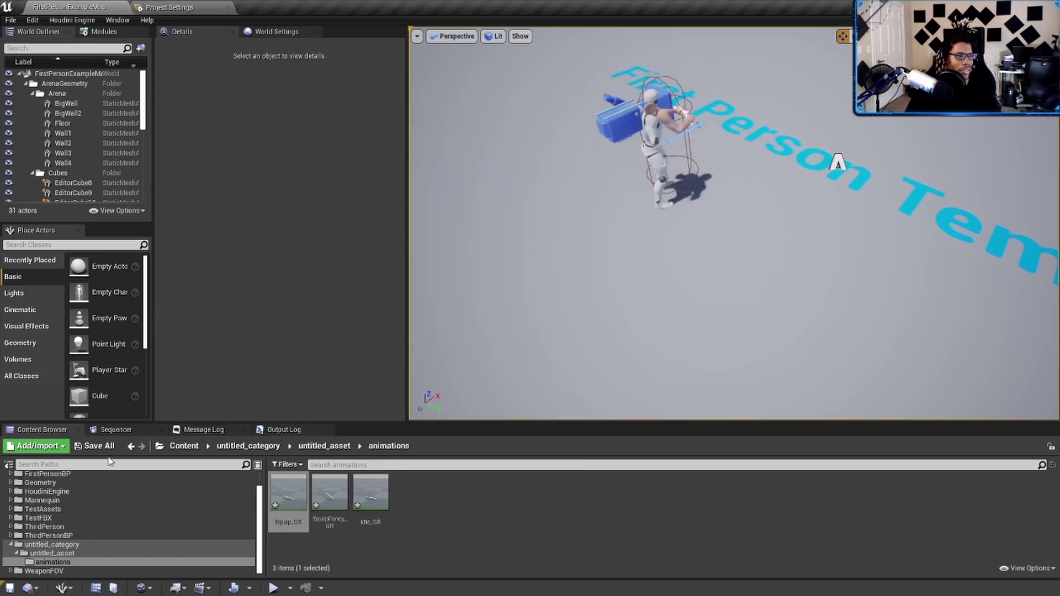
pyautogui.click(131, 446)
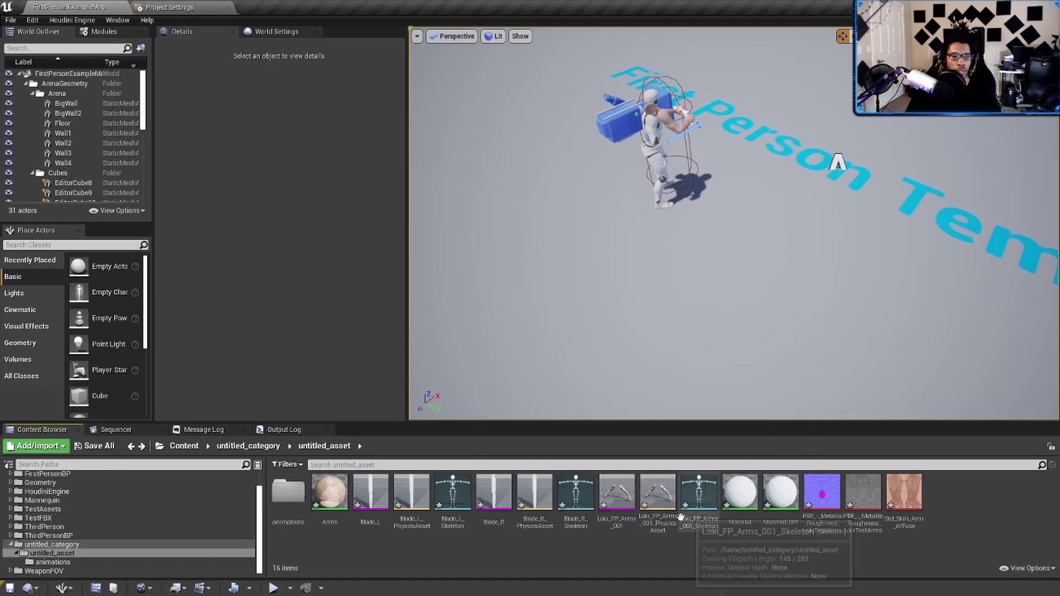
pyautogui.click(577, 497)
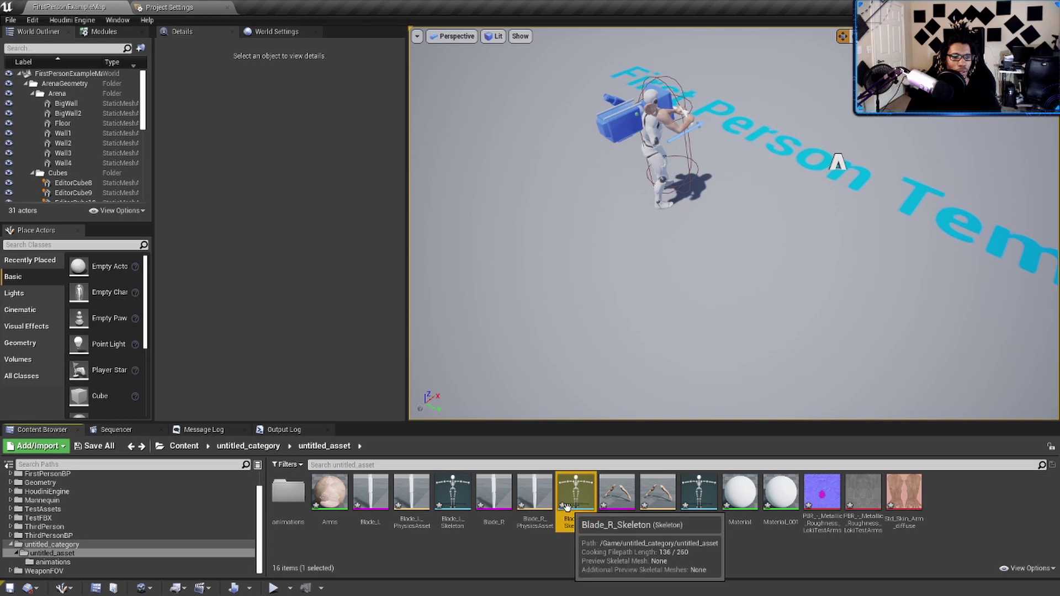
pyautogui.click(448, 505)
pyautogui.click(369, 494)
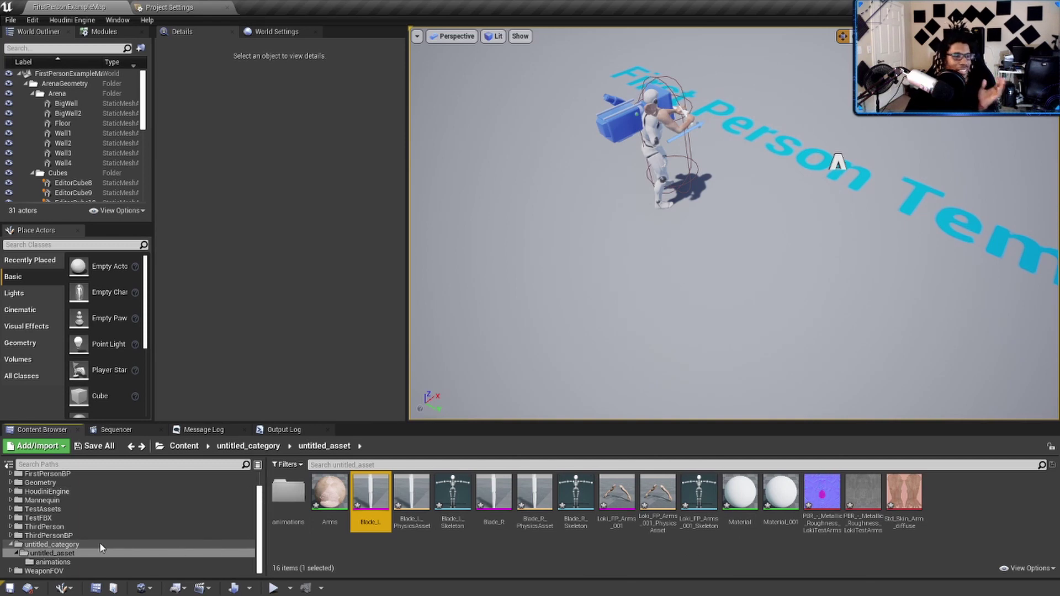
# Force-delete the untitled_category folder and its assets, then half-screen Unreal to reveal Blender
pyautogui.click(55, 546)
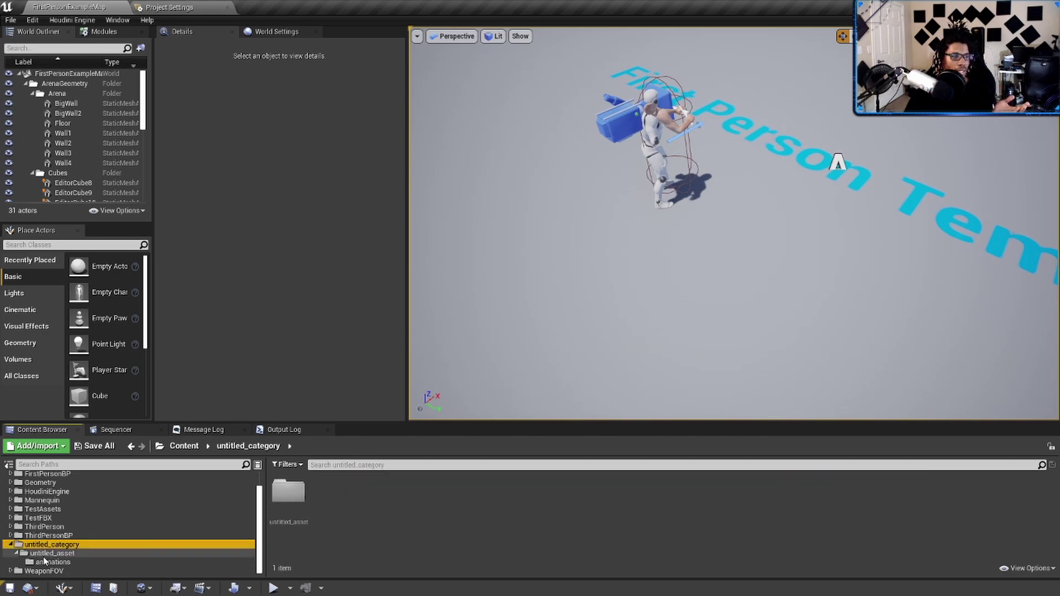
pyautogui.doubleClick(55, 546)
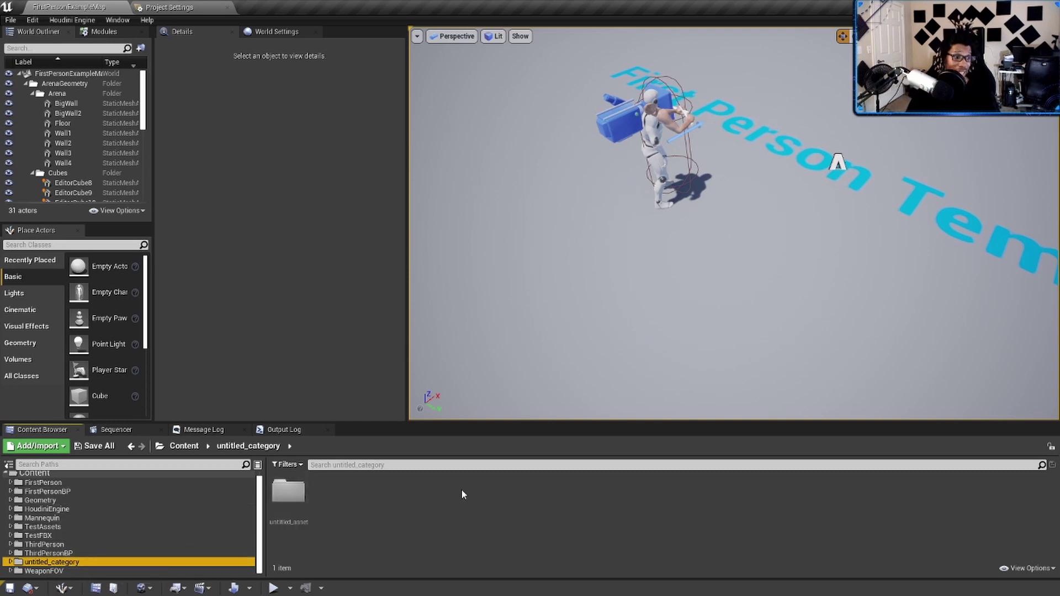
pyautogui.press('Delete')
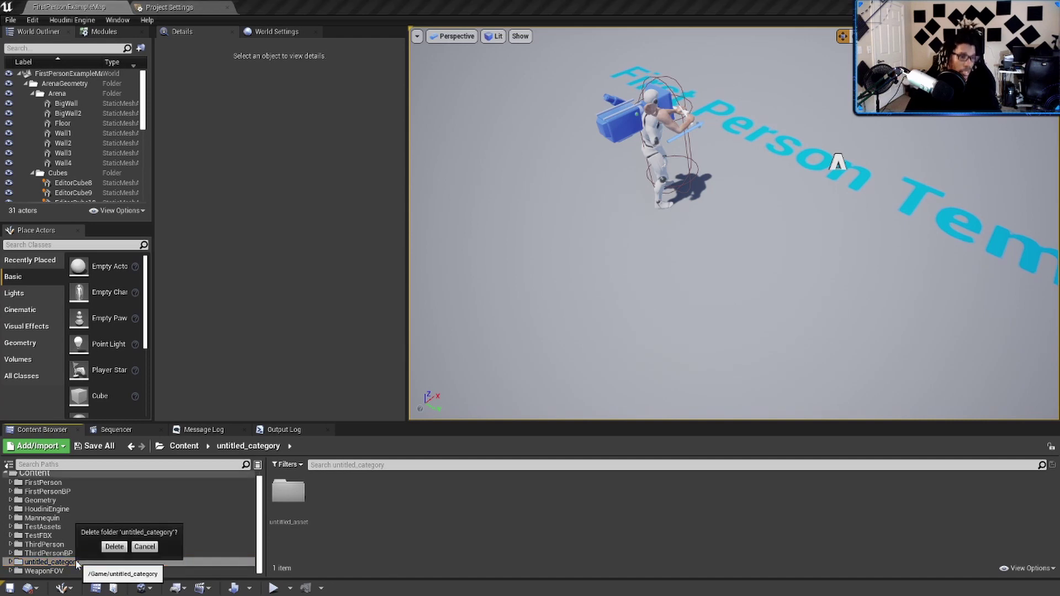
pyautogui.click(111, 547)
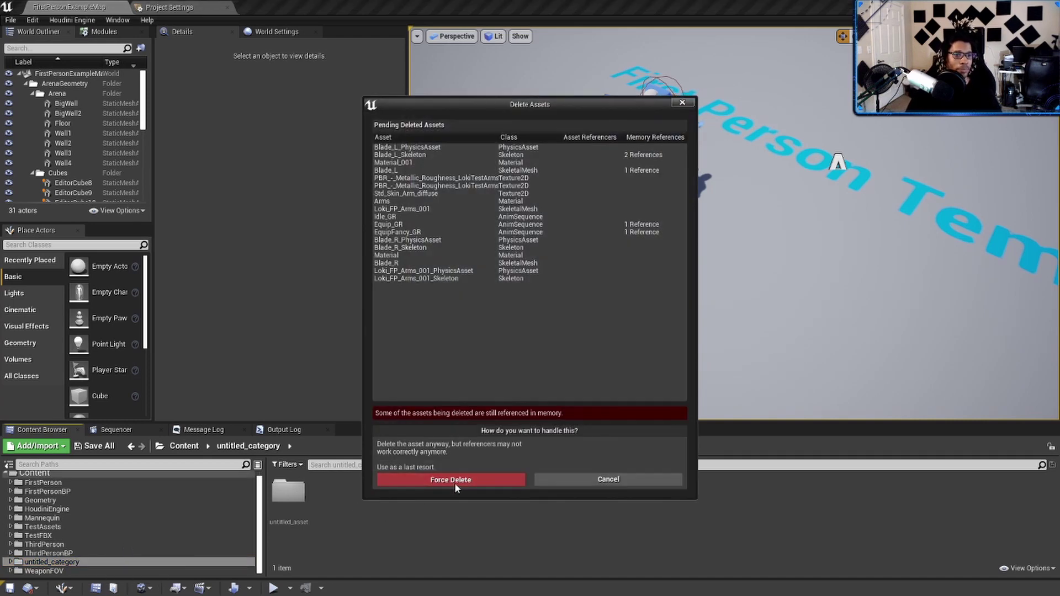
pyautogui.click(455, 480)
pyautogui.moveTo(396, 5); pyautogui.dragTo(1, 155)
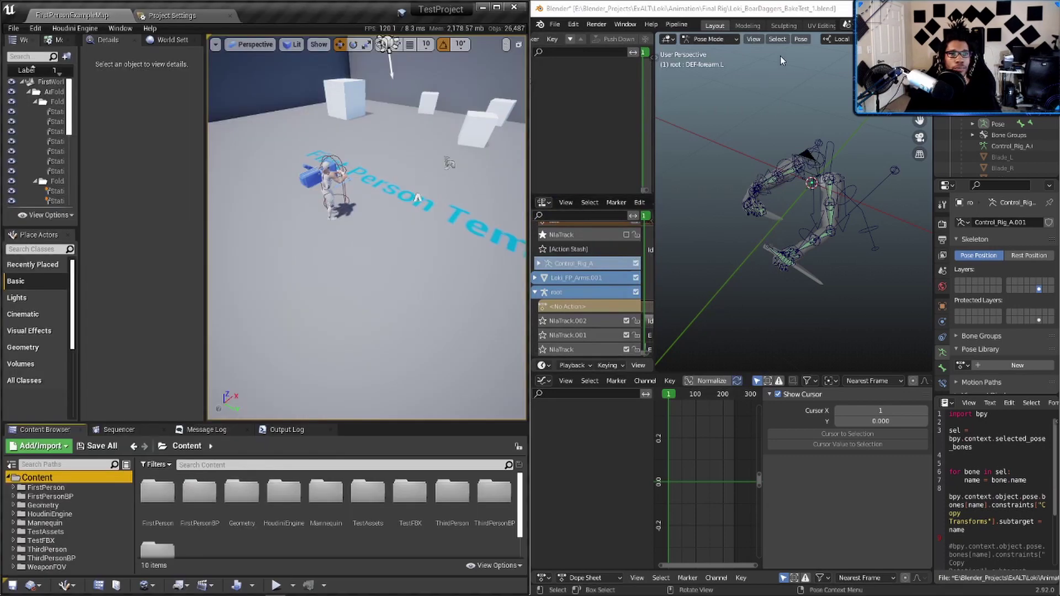
# Maximize Blender and show the root armature's pose, bone groups, Blade_L and Blade_R in the Outliner
pyautogui.click(1022, 8)
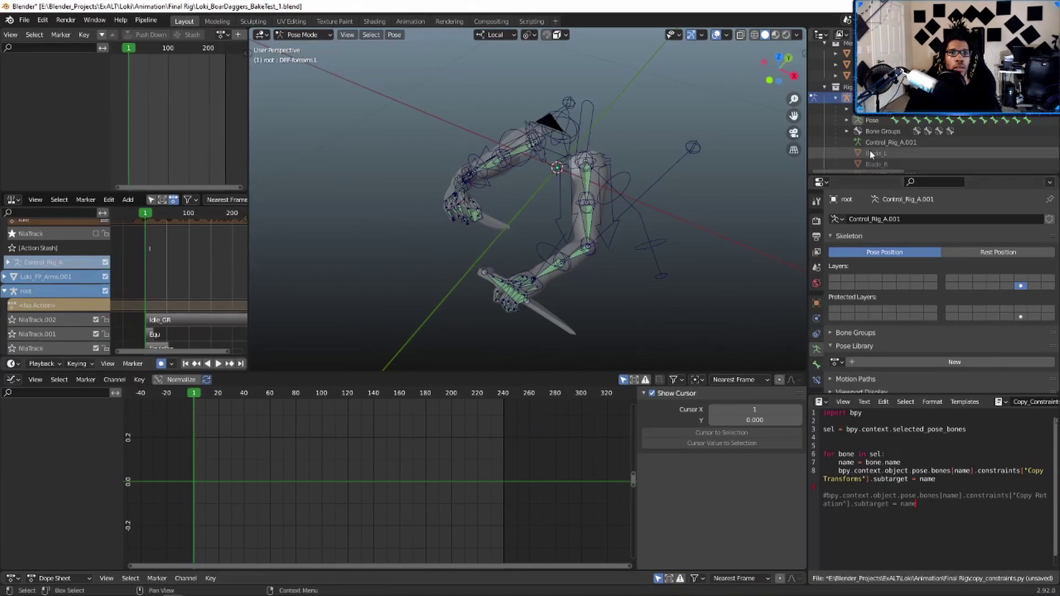
pyautogui.scroll(-2, 870, 131)
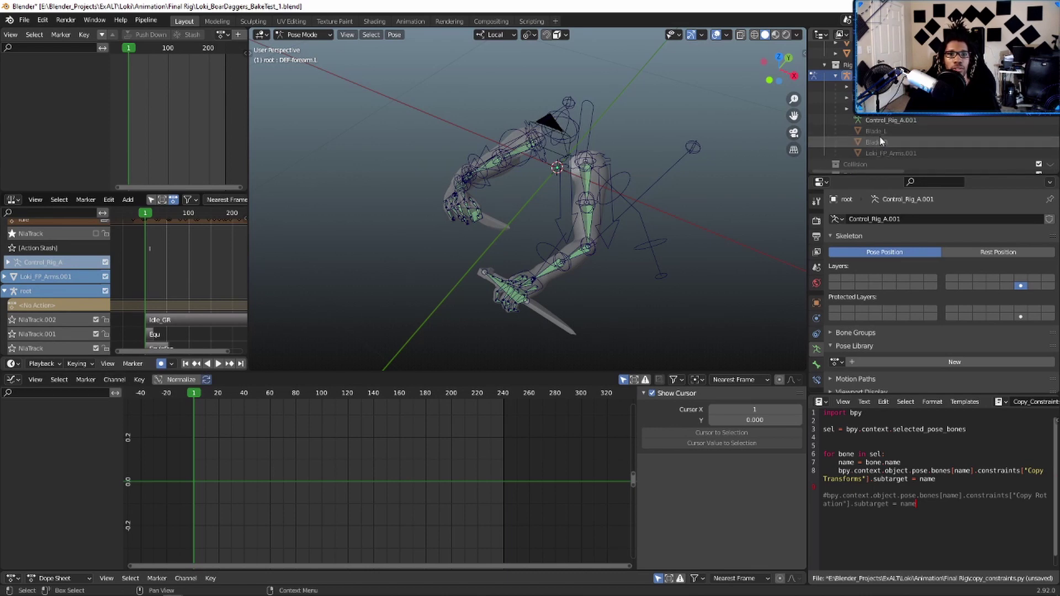
pyautogui.scroll(2, 880, 125)
pyautogui.scroll(3, 880, 125)
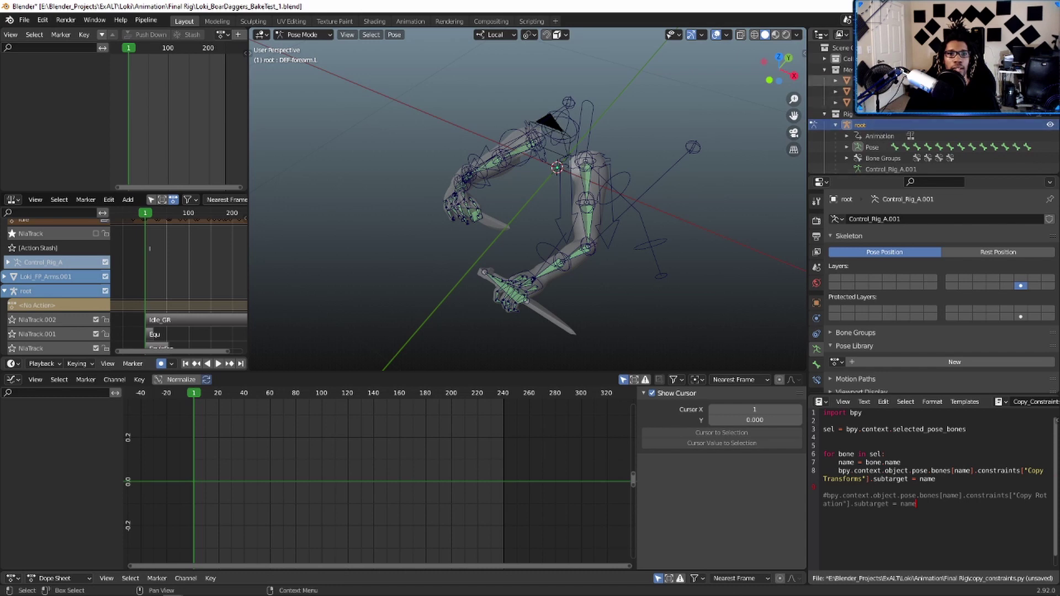
pyautogui.scroll(-2, 875, 124)
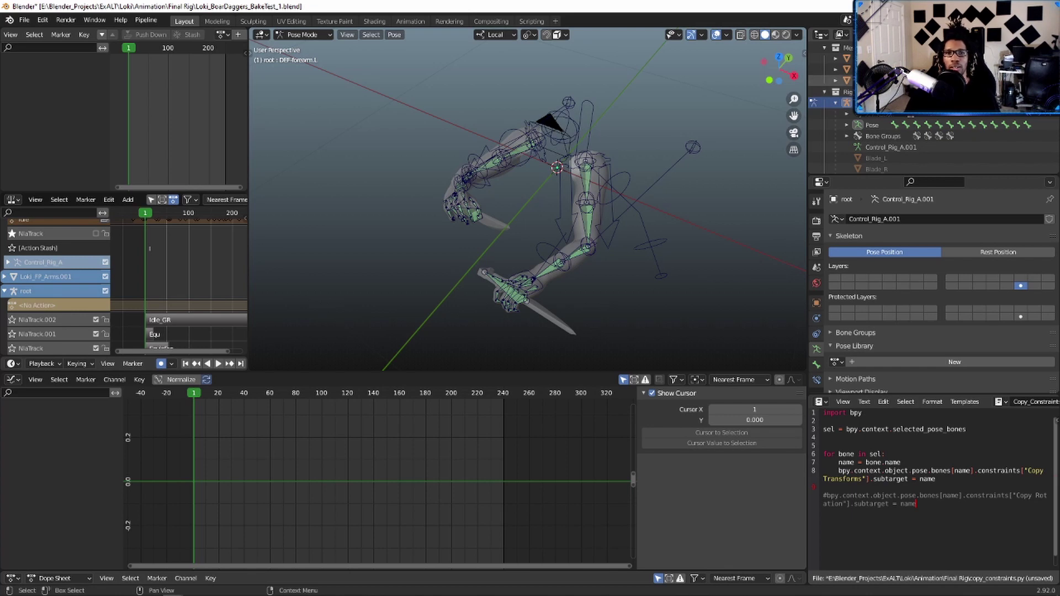
# Select Blade_L, Blade_R and lastly Loki_FP_Arms.001, then join them with Ctrl+J
pyautogui.click(872, 58)
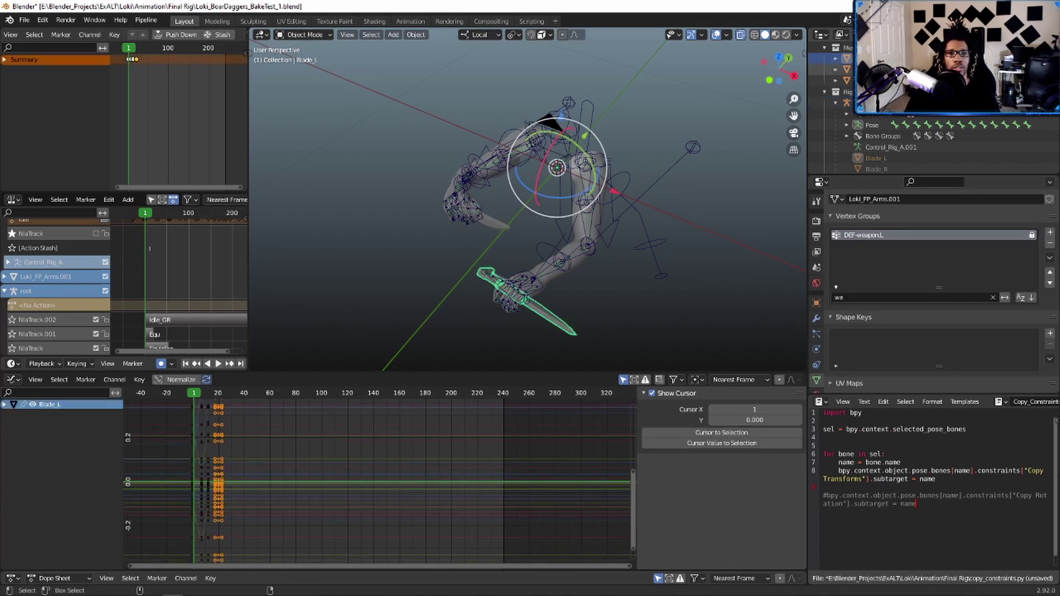
pyautogui.keyDown('ctrl'); pyautogui.click(872, 69); pyautogui.keyUp('ctrl')
pyautogui.keyDown('ctrl'); pyautogui.click(872, 80); pyautogui.keyUp('ctrl')
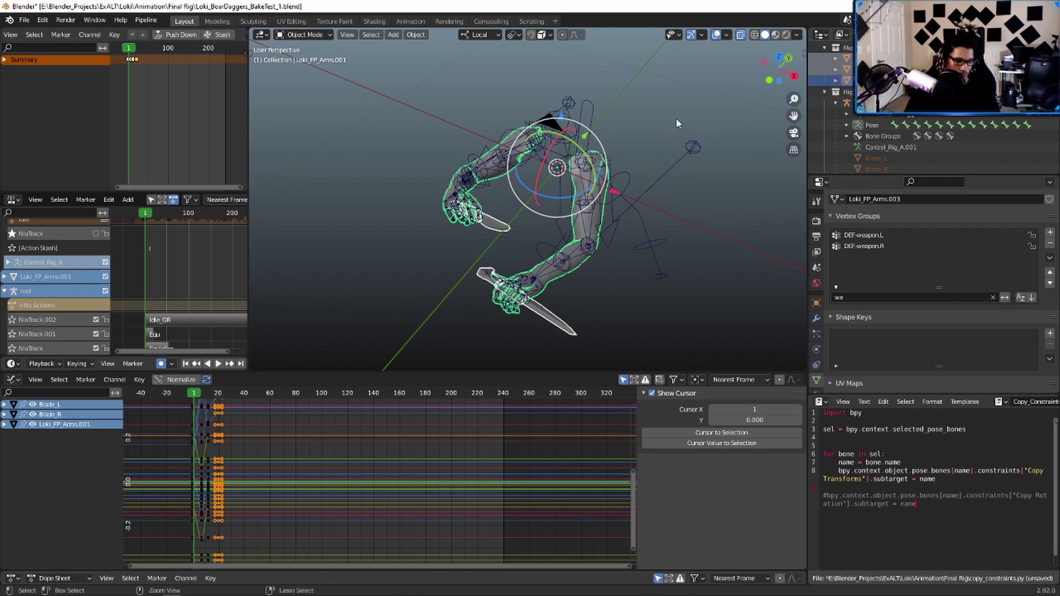
pyautogui.hotkey('ctrl', 'j')
pyautogui.scroll(1, 831, 69)
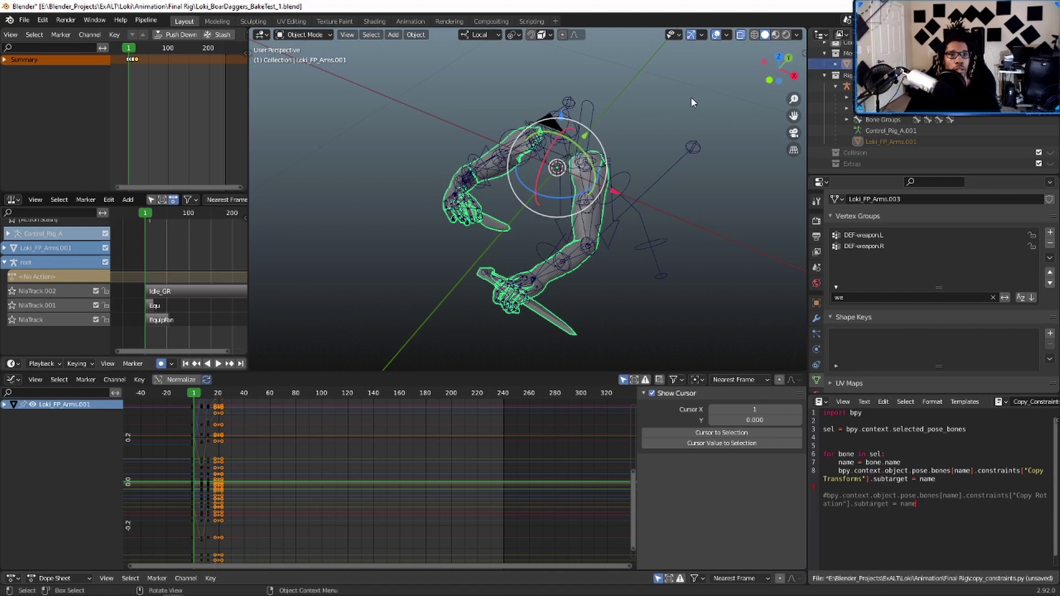
# In Edit Mode, separate the floating dagger geometry by selection, then return to Object Mode
pyautogui.hotkey('ctrl', 'Tab')
pyautogui.click(680, 54)
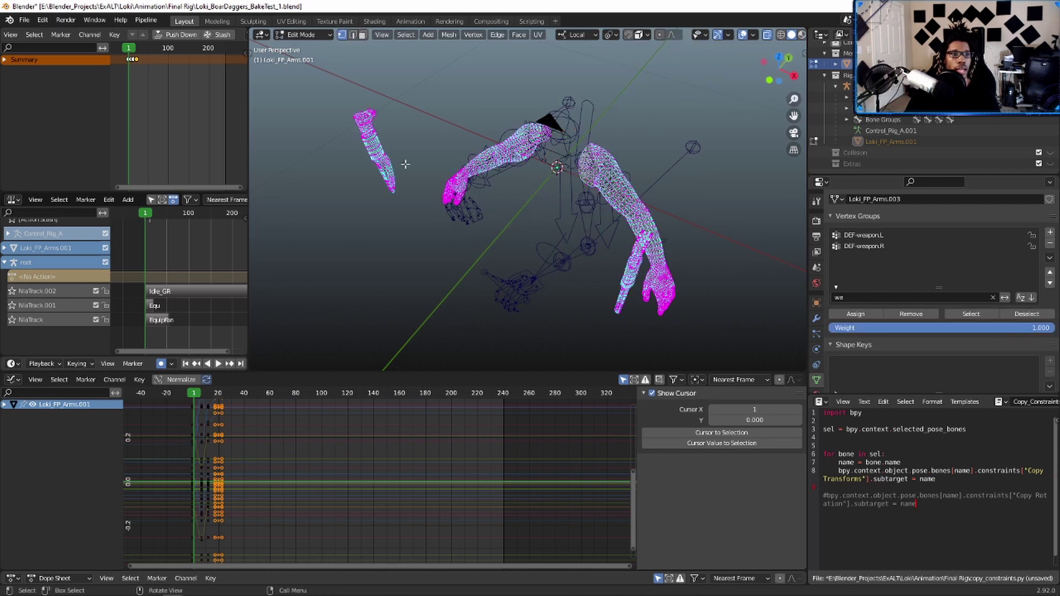
pyautogui.moveTo(347, 124); pyautogui.dragTo(386, 232)
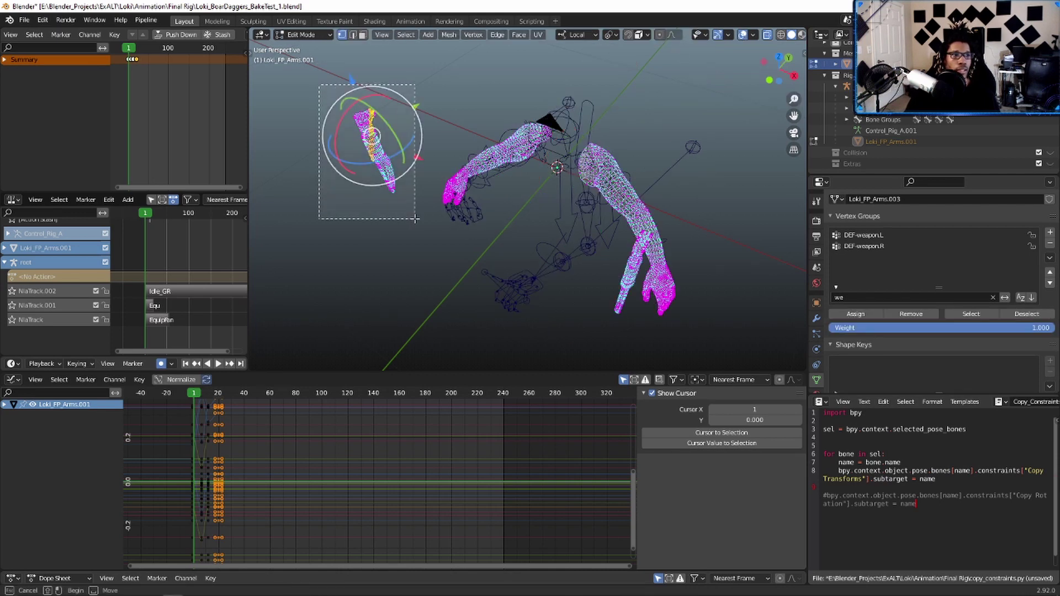
pyautogui.press('p')
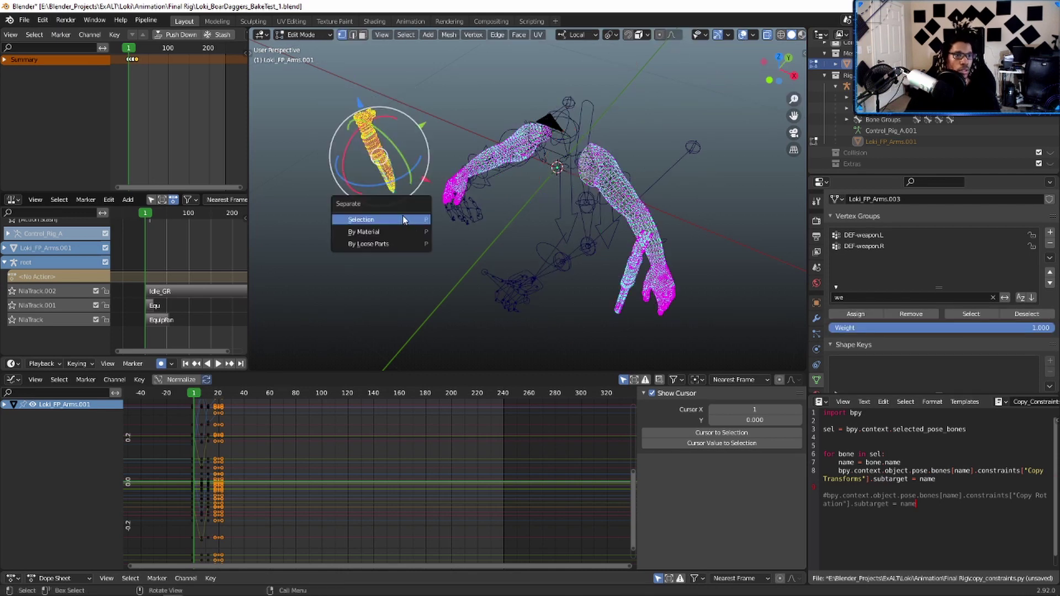
pyautogui.click(374, 221)
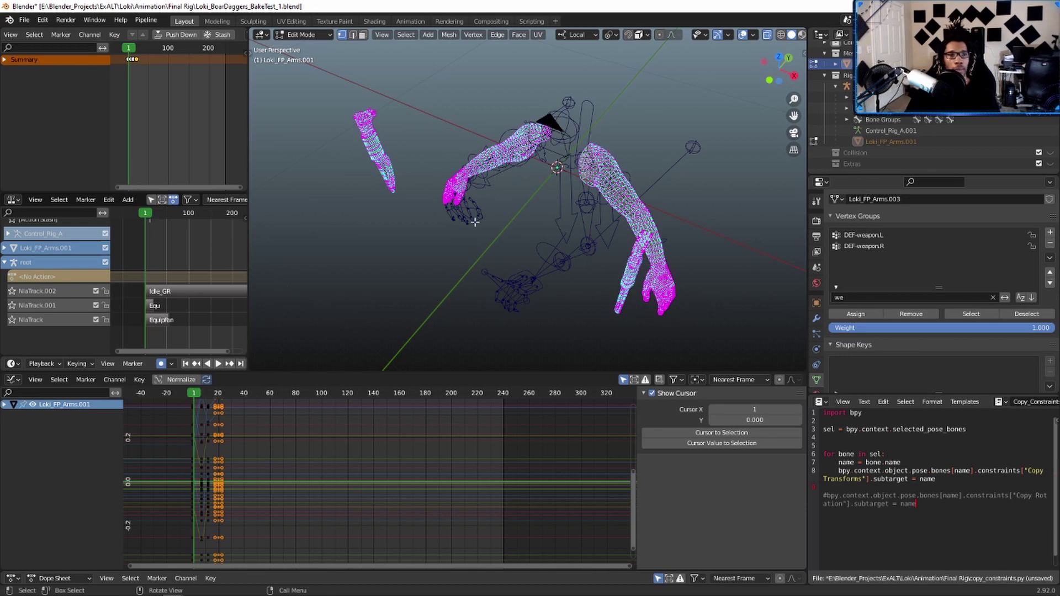
pyautogui.hotkey('ctrl', 'Tab')
pyautogui.click(671, 102)
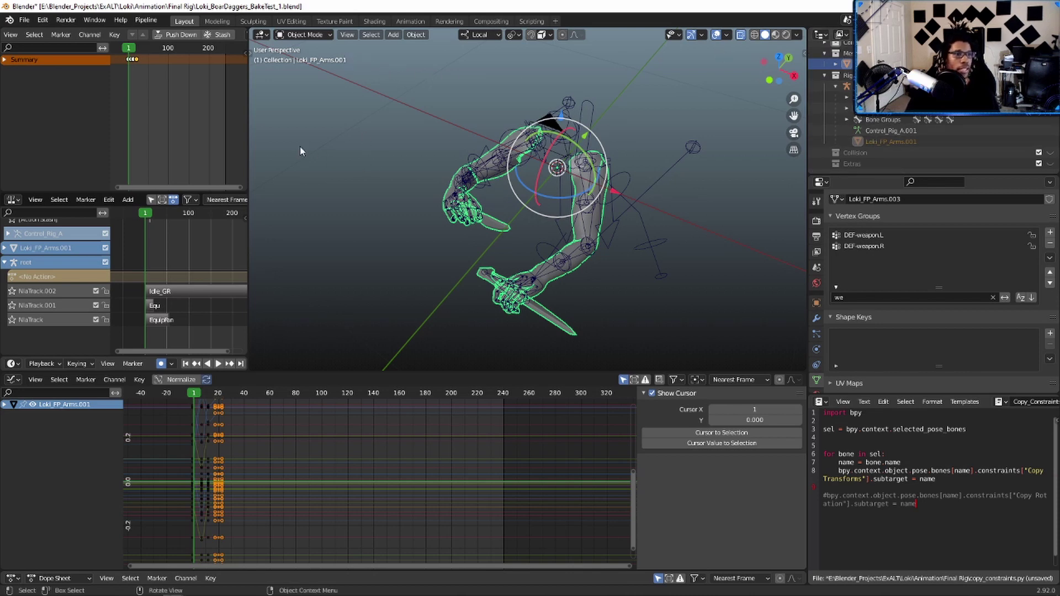
# In the Send to Unreal Advanced Dialog, set the Mesh Folder to /Game/SendToUnreal/
pyautogui.click(146, 20)
pyautogui.moveTo(169, 44)
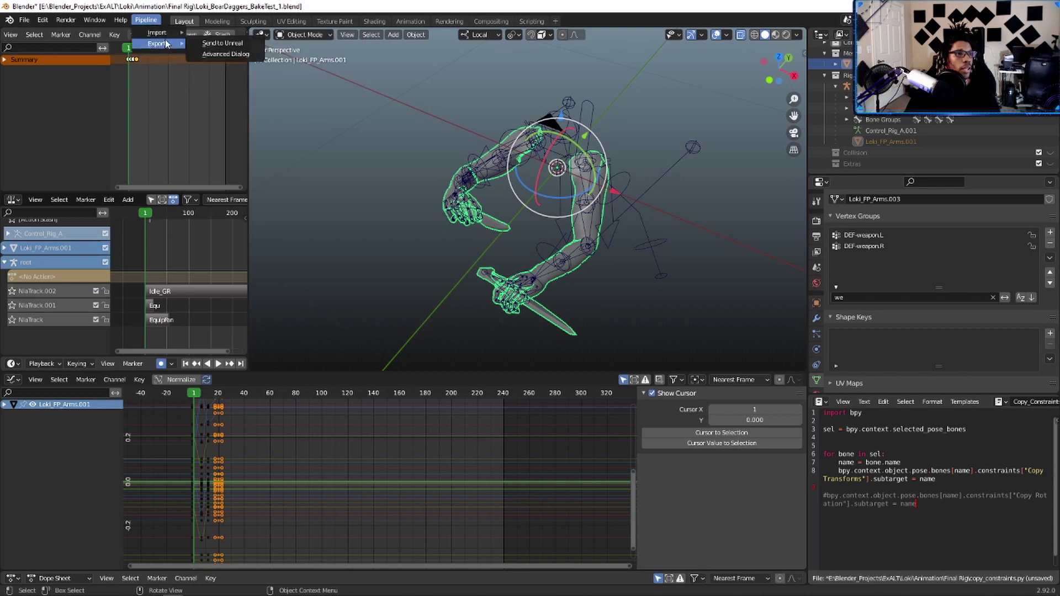
pyautogui.click(232, 55)
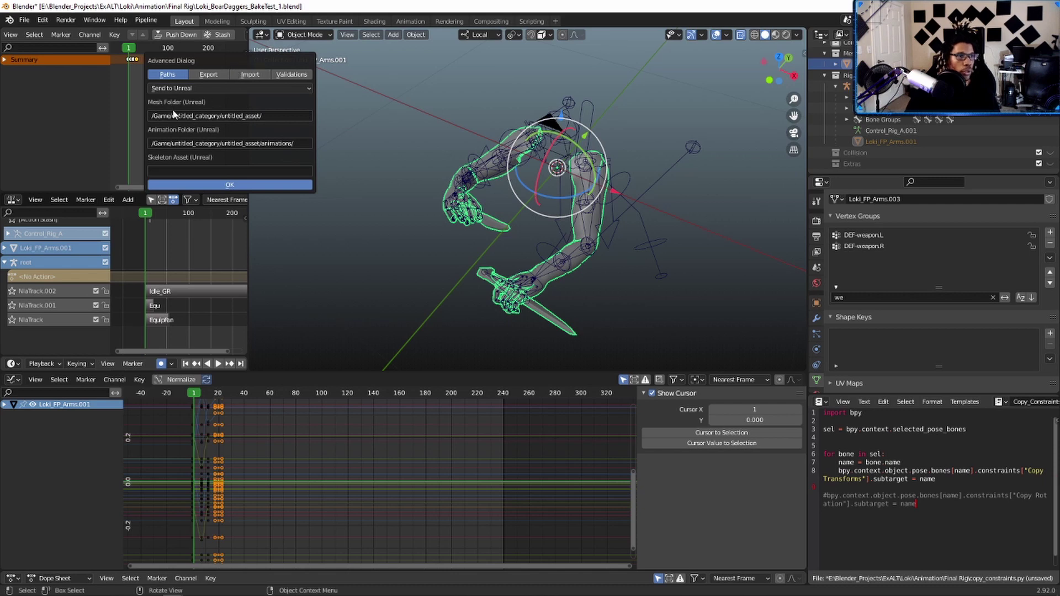
pyautogui.click(255, 118)
pyautogui.moveTo(261, 117); pyautogui.dragTo(180, 116)
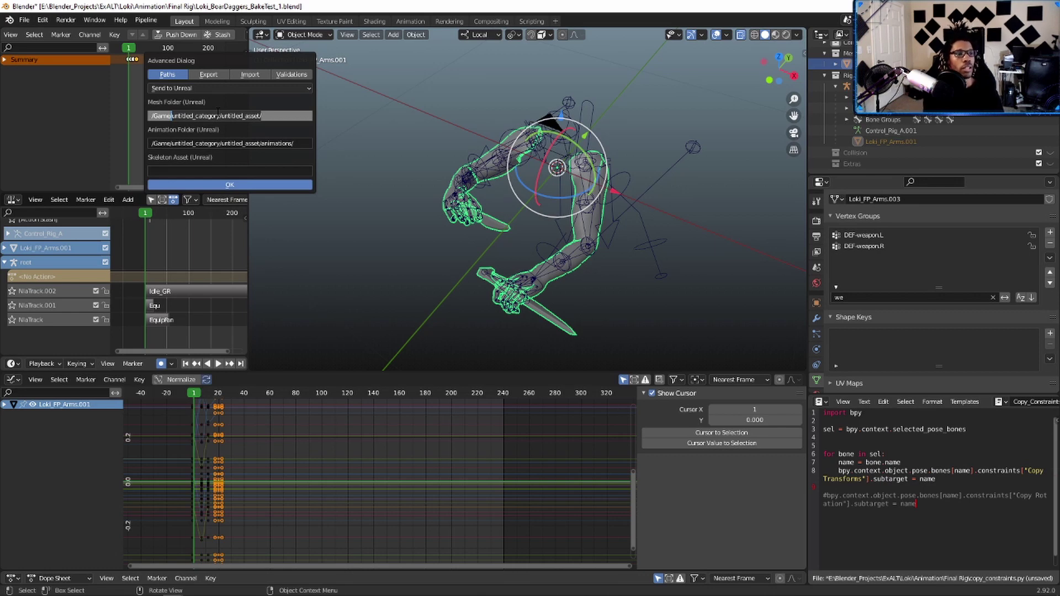
pyautogui.write('/SendToU')
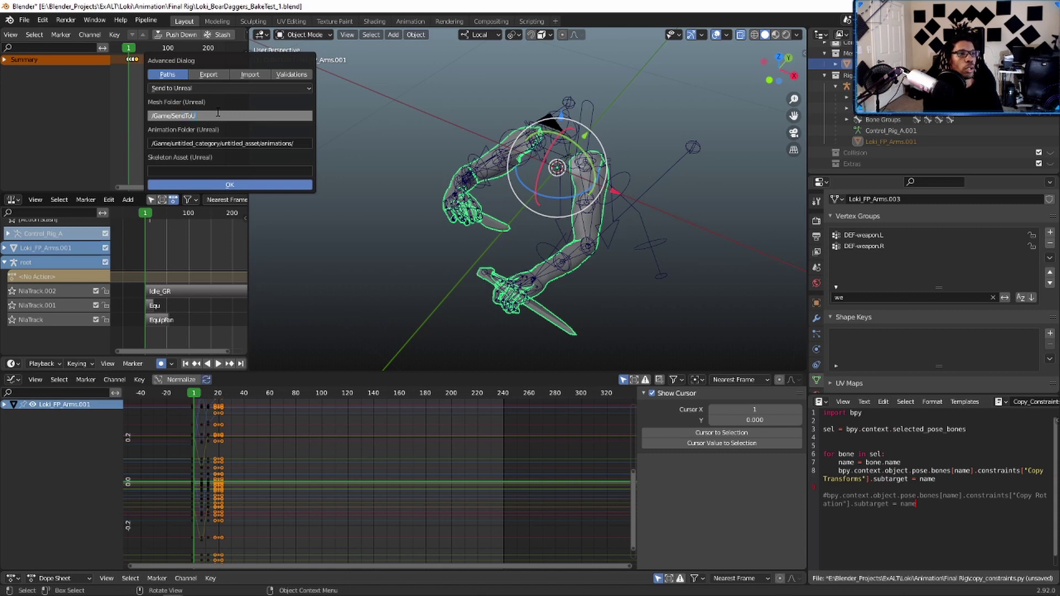
pyautogui.write('nreal/')
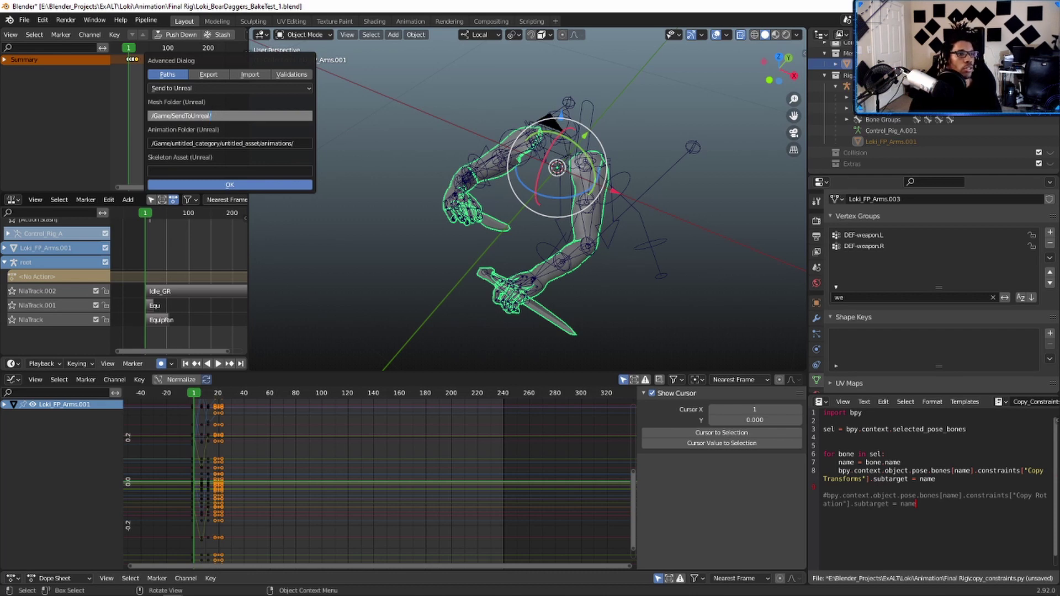
pyautogui.moveTo(215, 115); pyautogui.dragTo(155, 116)
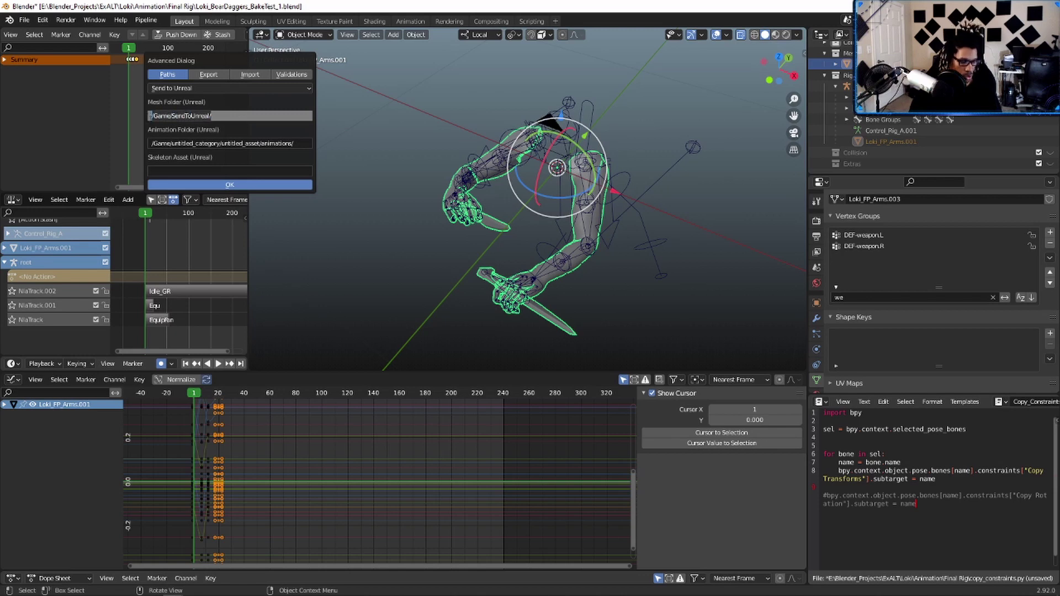
pyautogui.press('Return')
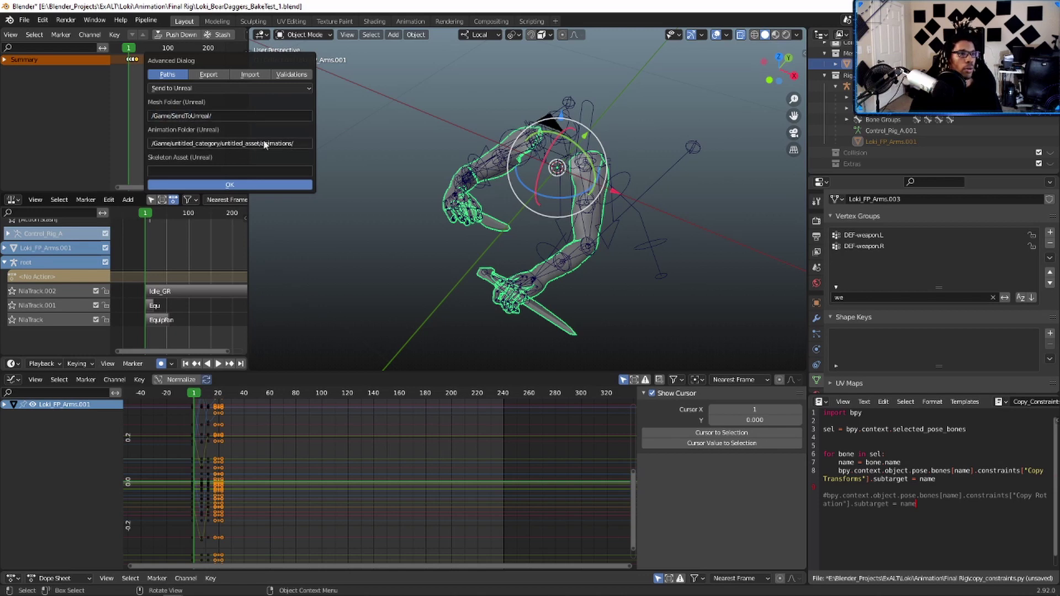
# Replace the Animation Folder path by pasting the /Game/SendToUnreal/ path
pyautogui.click(297, 144)
pyautogui.moveTo(300, 143); pyautogui.dragTo(166, 144)
pyautogui.doubleClick(299, 144)
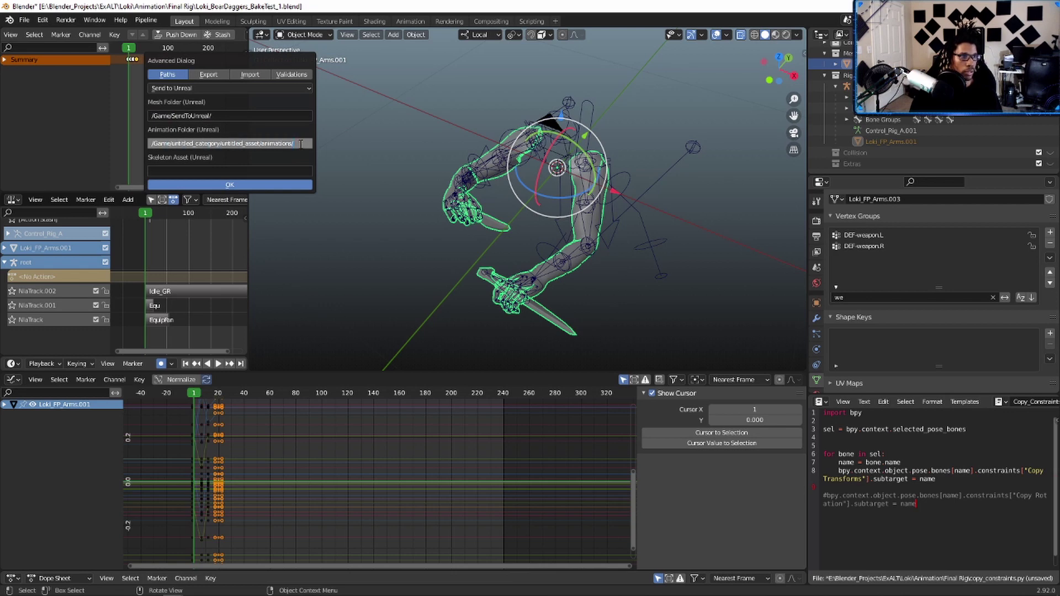
pyautogui.moveTo(300, 143); pyautogui.dragTo(150, 144)
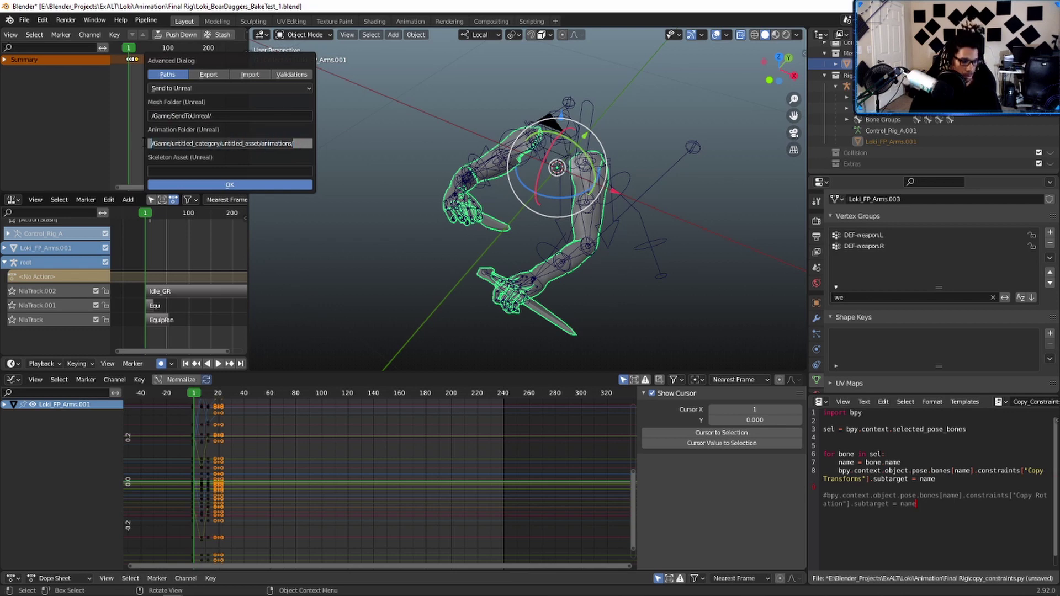
pyautogui.write('/Game/SendToUnreal/')
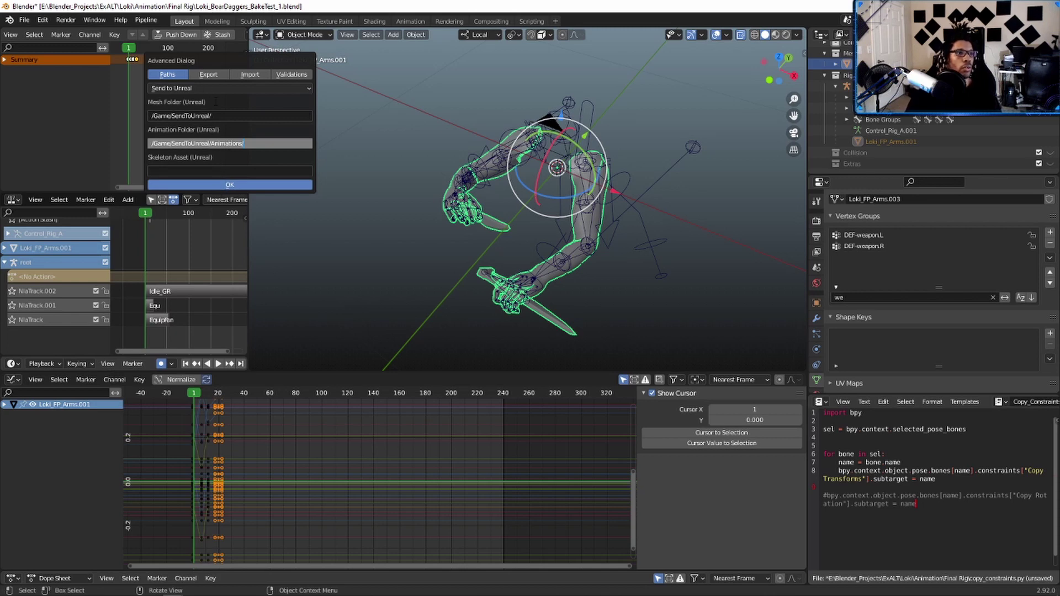
pyautogui.click(210, 76)
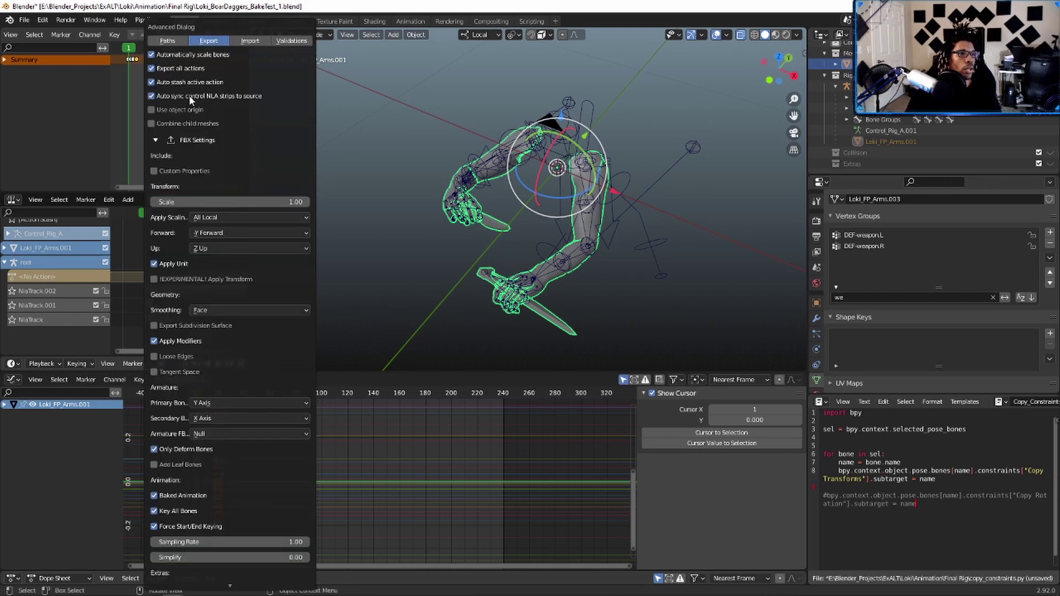
pyautogui.scroll(-2, 184, 204)
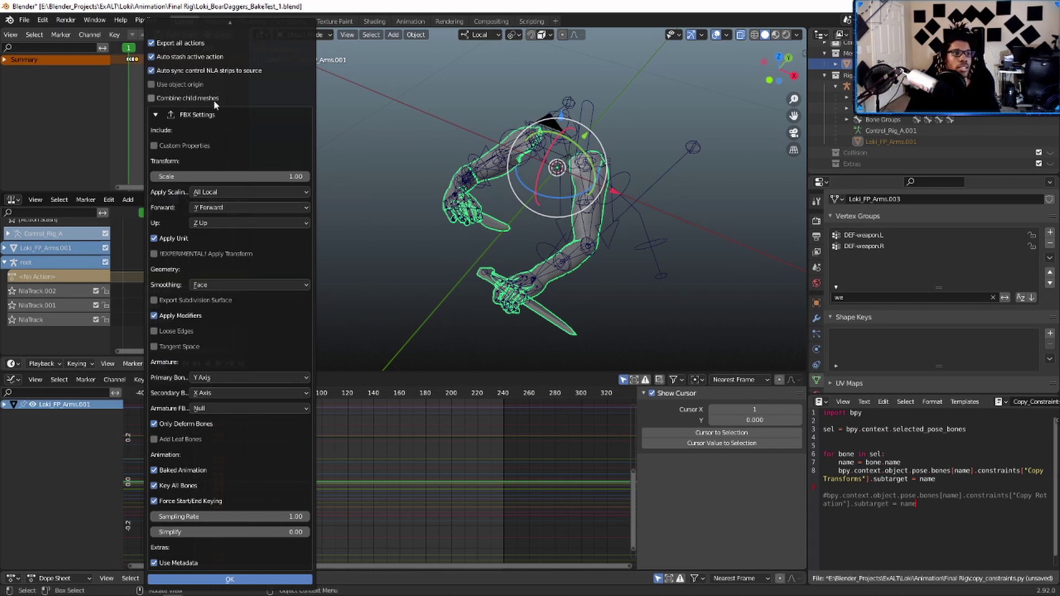
pyautogui.scroll(2, 231, 25)
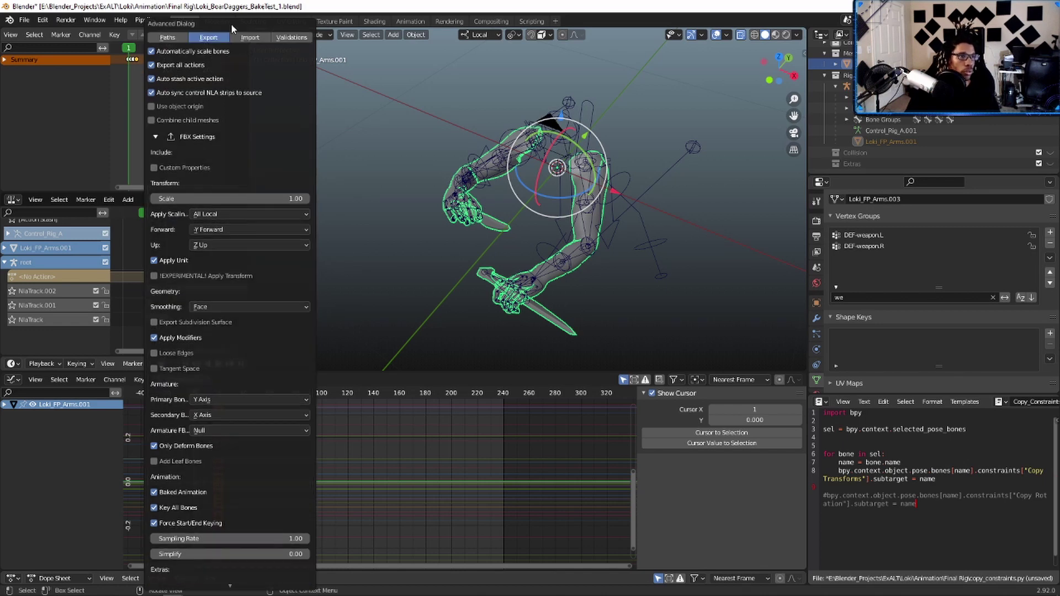
pyautogui.click(171, 38)
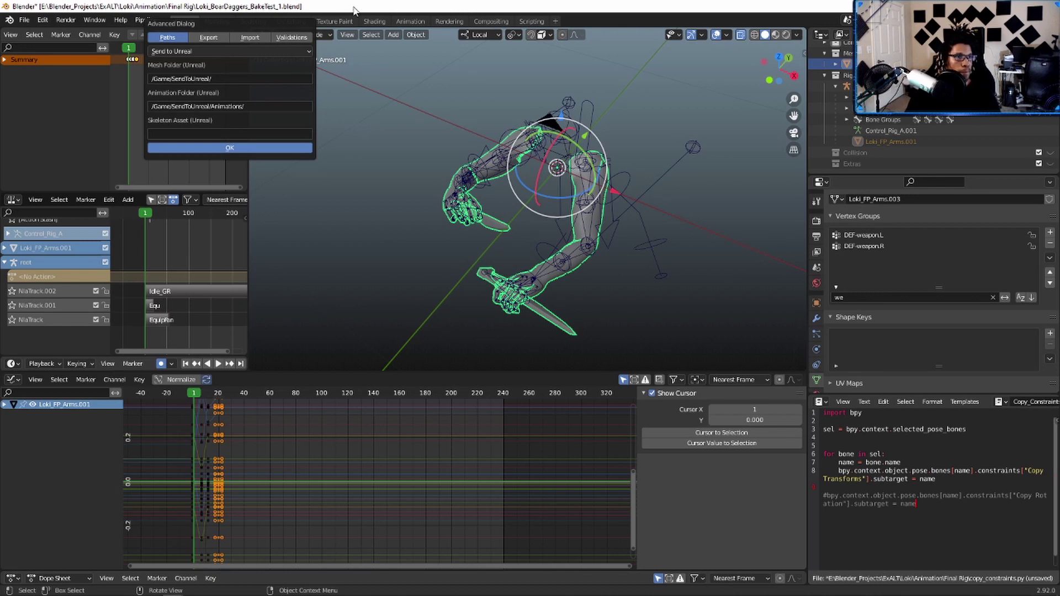
# Bring up the Unreal Editor full-screen with the SendToUnreal content folder open
pyautogui.hotkey('alt', 'Tab')
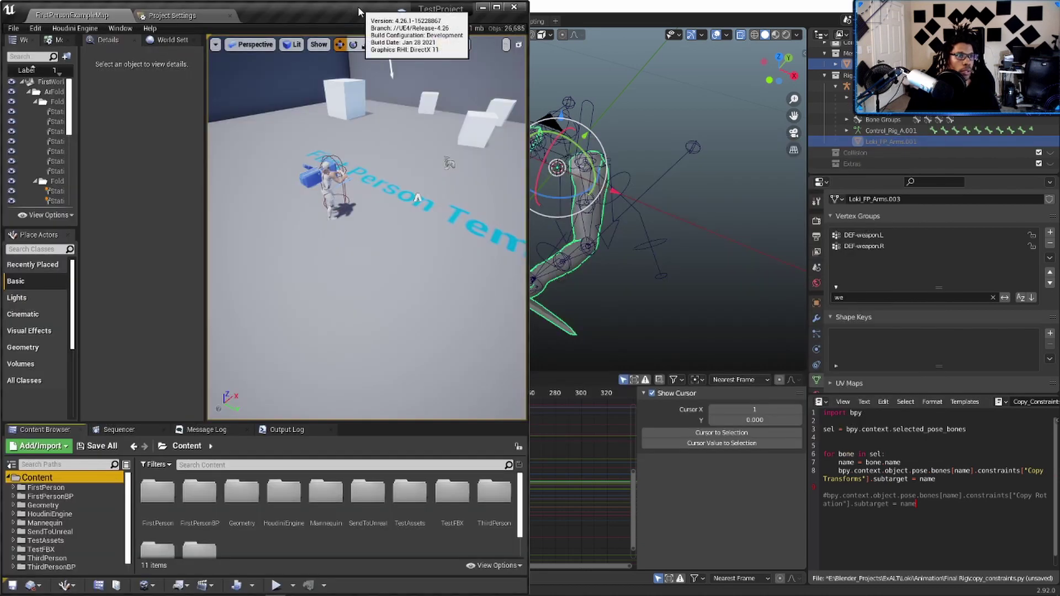
pyautogui.moveTo(355, 5); pyautogui.dragTo(399, 6)
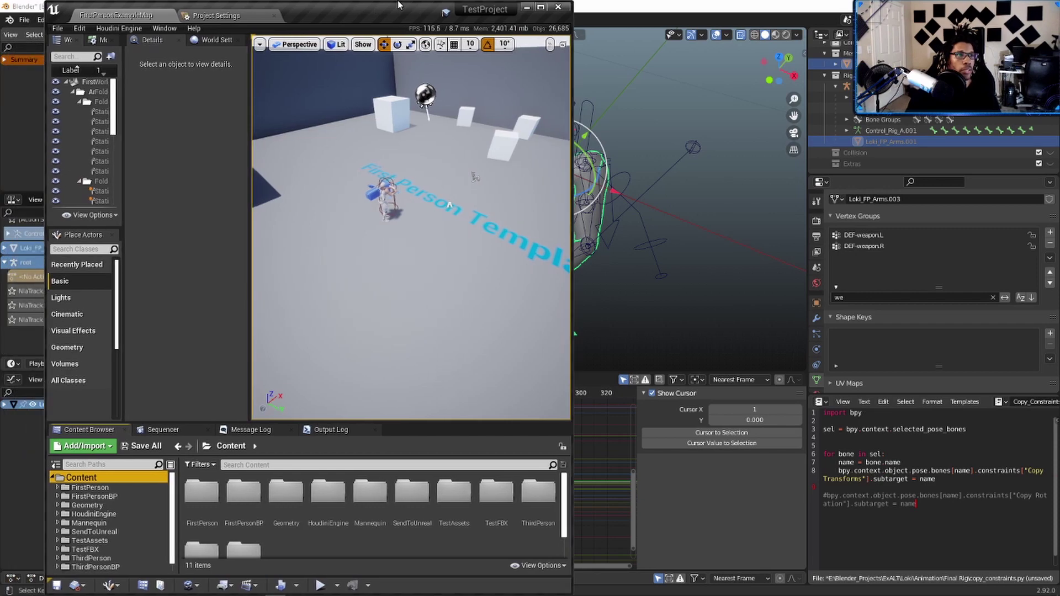
pyautogui.doubleClick(400, 5)
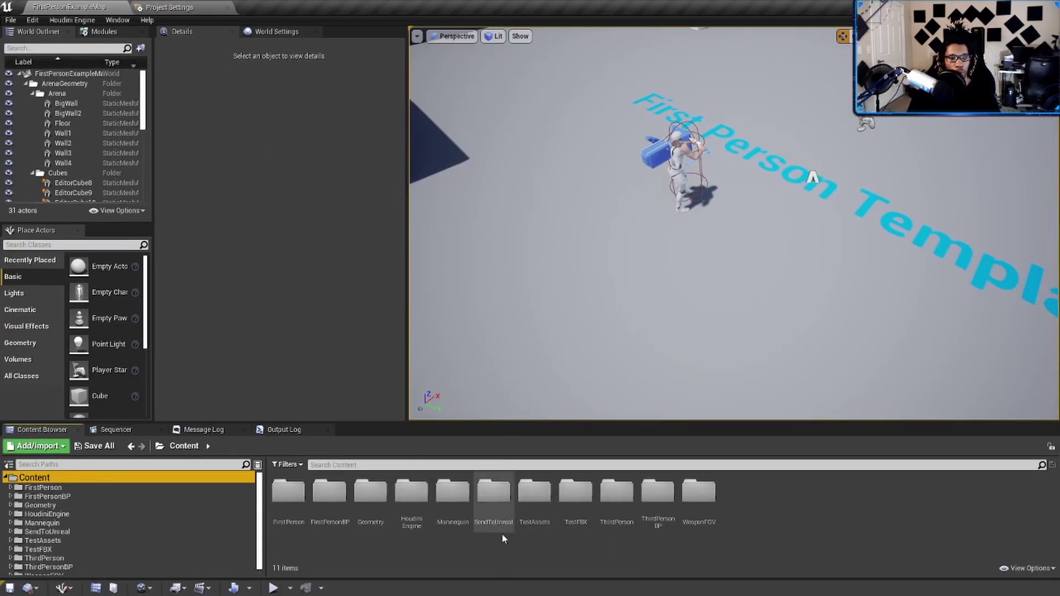
pyautogui.doubleClick(493, 491)
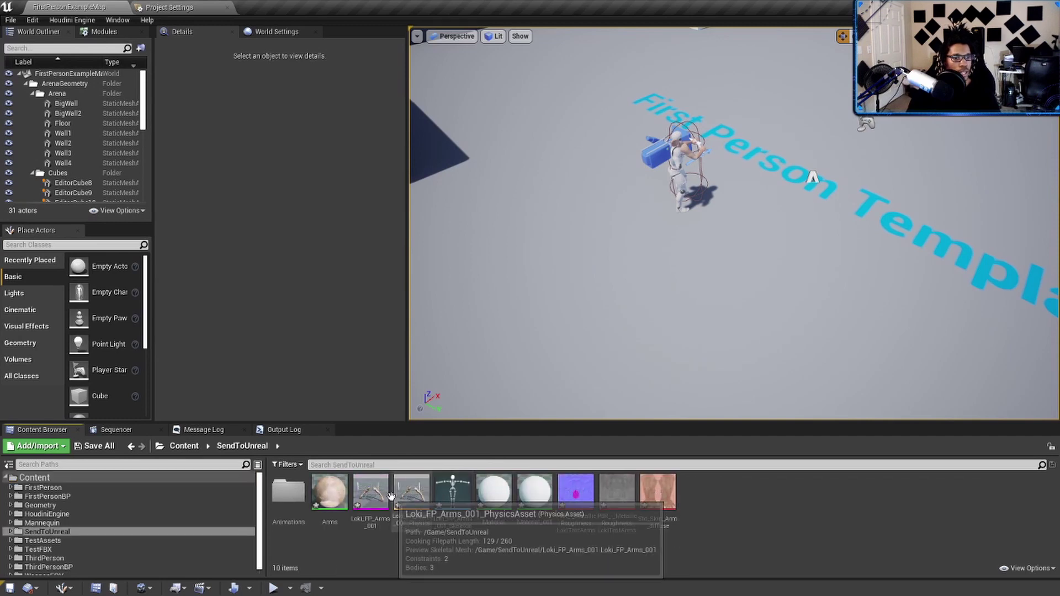
# Inspect the Loki_FP_Arms_001 skeletal mesh and its skeleton tree, then close the mesh editor
pyautogui.doubleClick(369, 492)
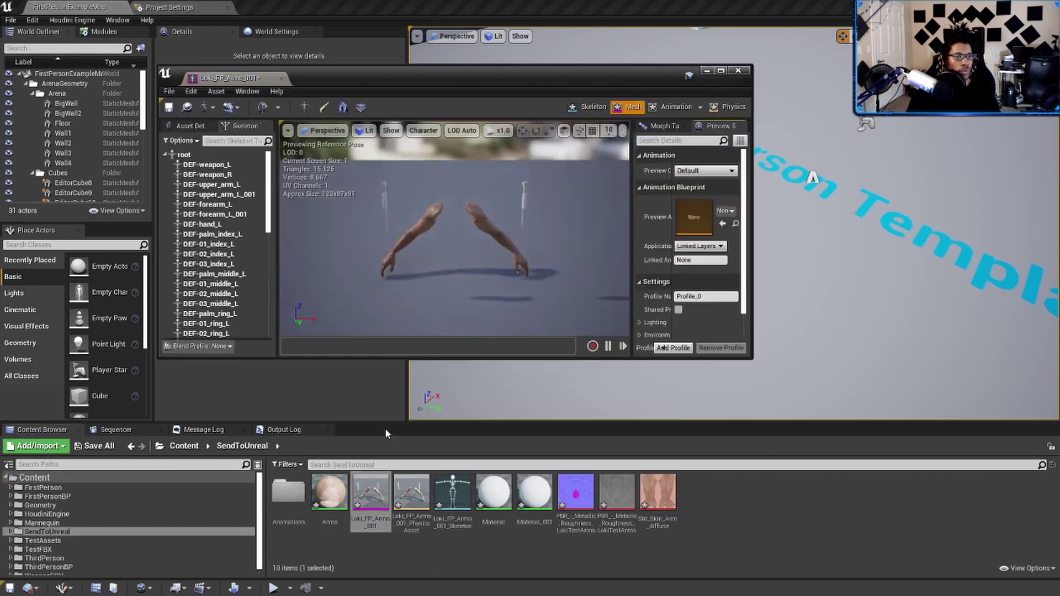
pyautogui.scroll(2, 495, 255)
pyautogui.moveTo(495, 255)
pyautogui.mouseDown()
pyautogui.moveTo(514, 254)
pyautogui.moveTo(496, 255)
pyautogui.moveTo(495, 245)
pyautogui.mouseUp()
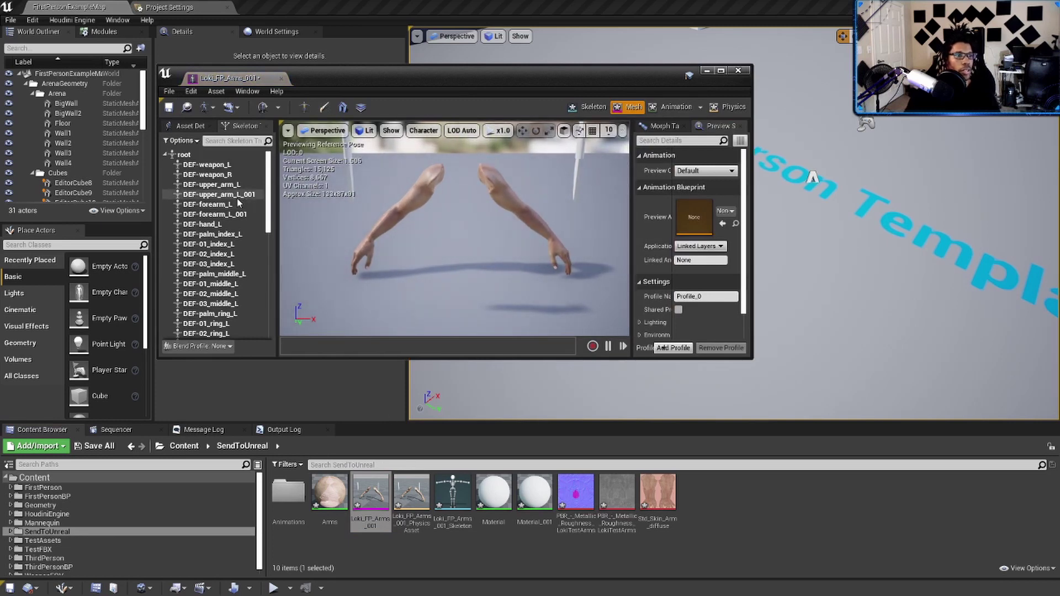
pyautogui.scroll(-4, 217, 327)
pyautogui.scroll(2, 215, 320)
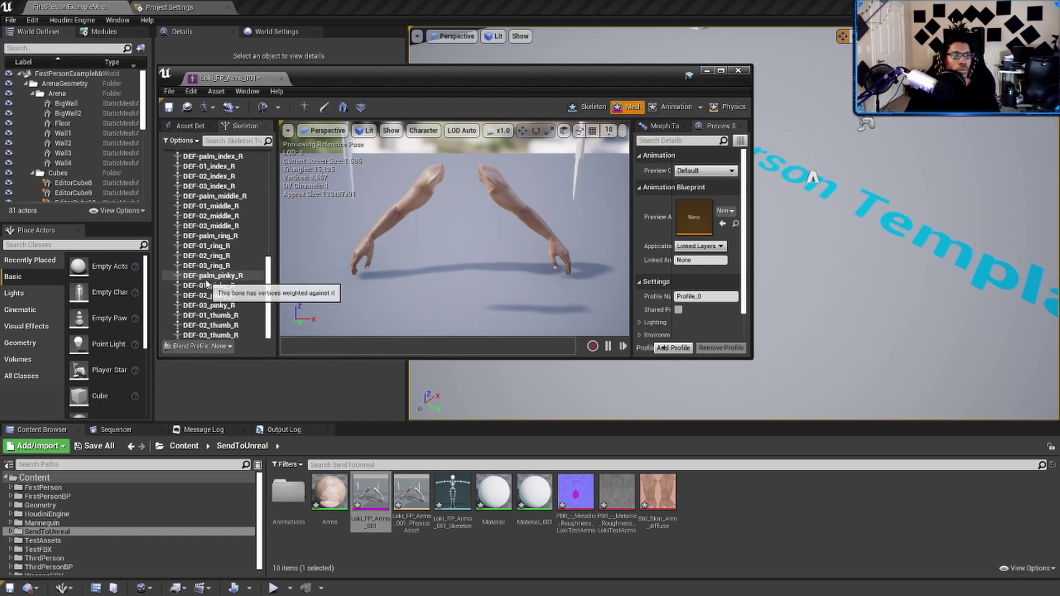
pyautogui.scroll(4, 212, 297)
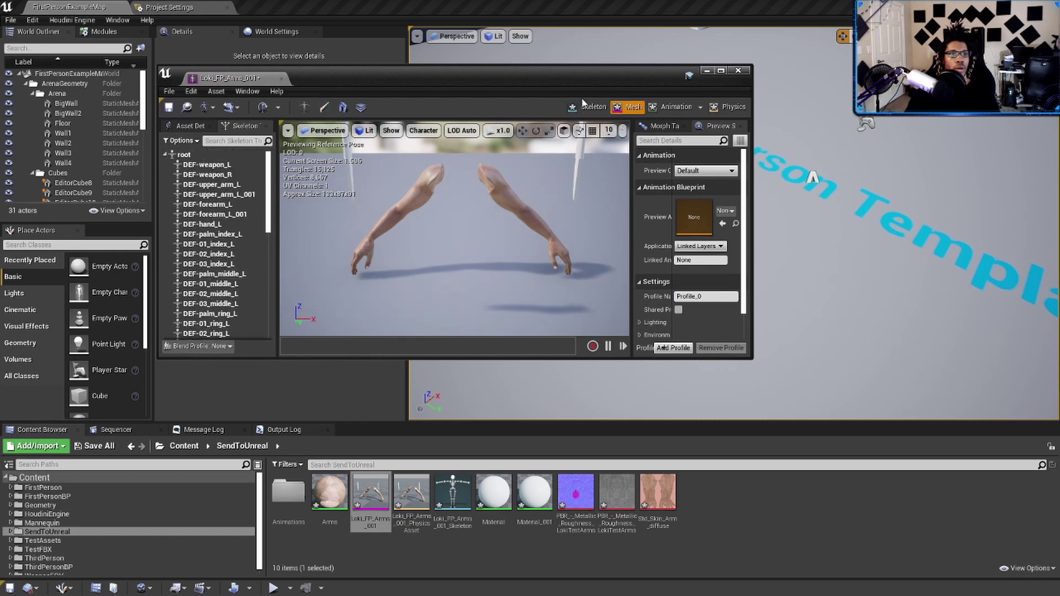
pyautogui.click(738, 71)
pyautogui.doubleClick(290, 493)
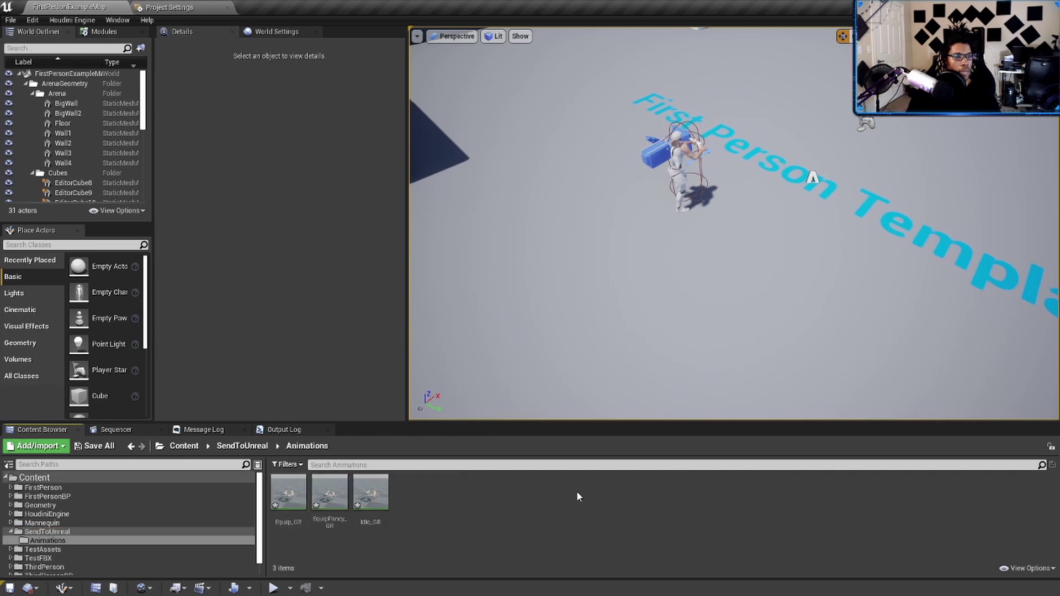
pyautogui.doubleClick(288, 492)
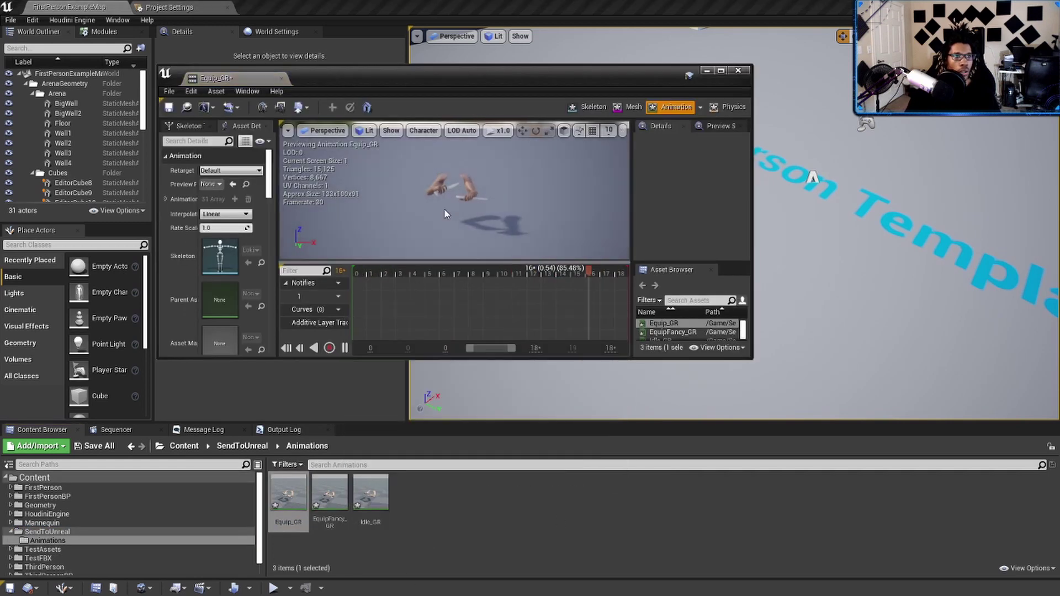
pyautogui.doubleClick(330, 492)
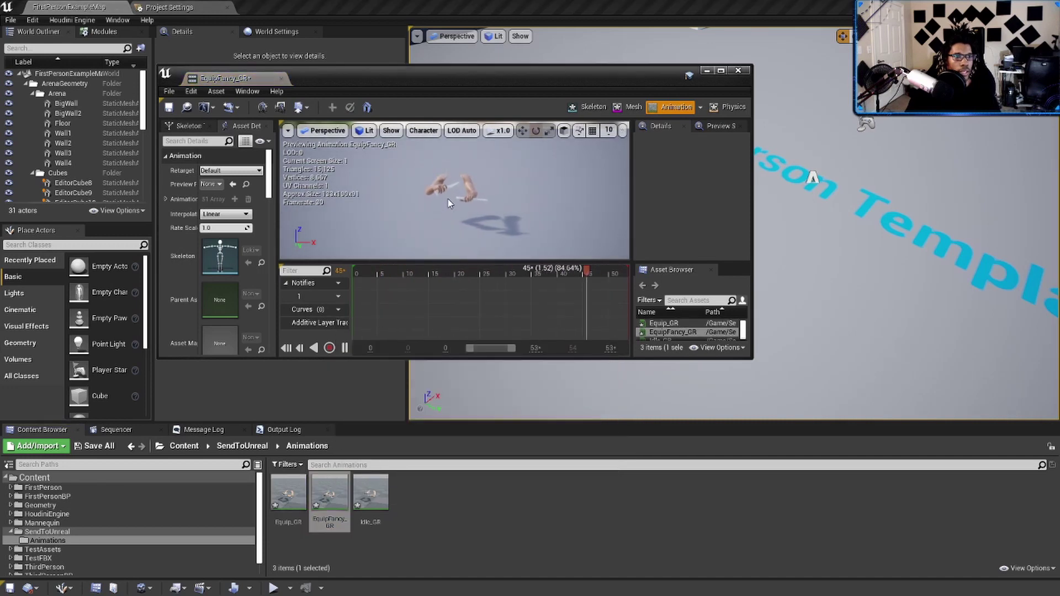
pyautogui.doubleClick(371, 492)
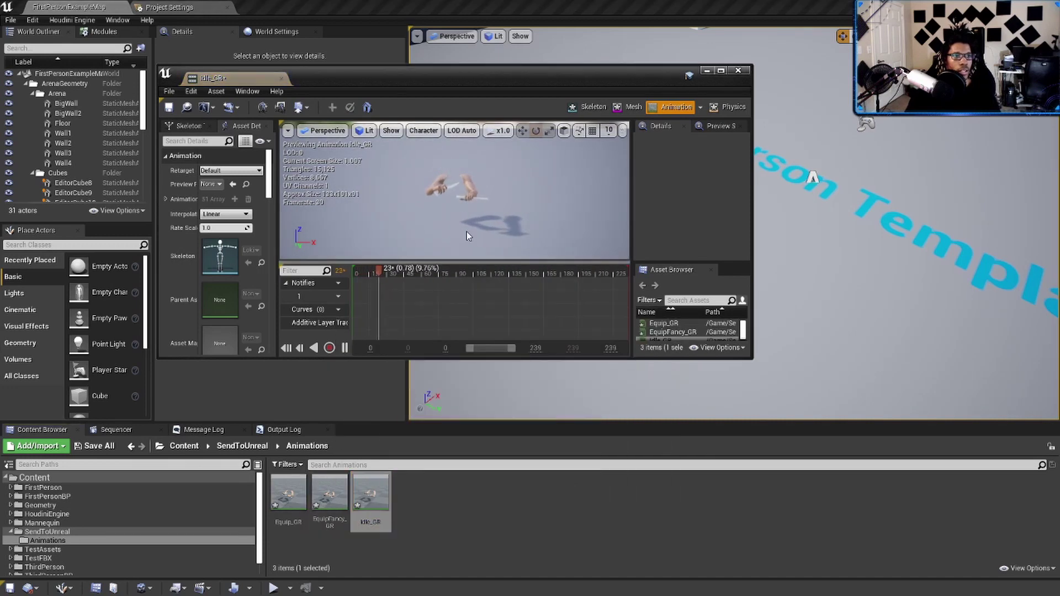
pyautogui.scroll(5, 469, 216)
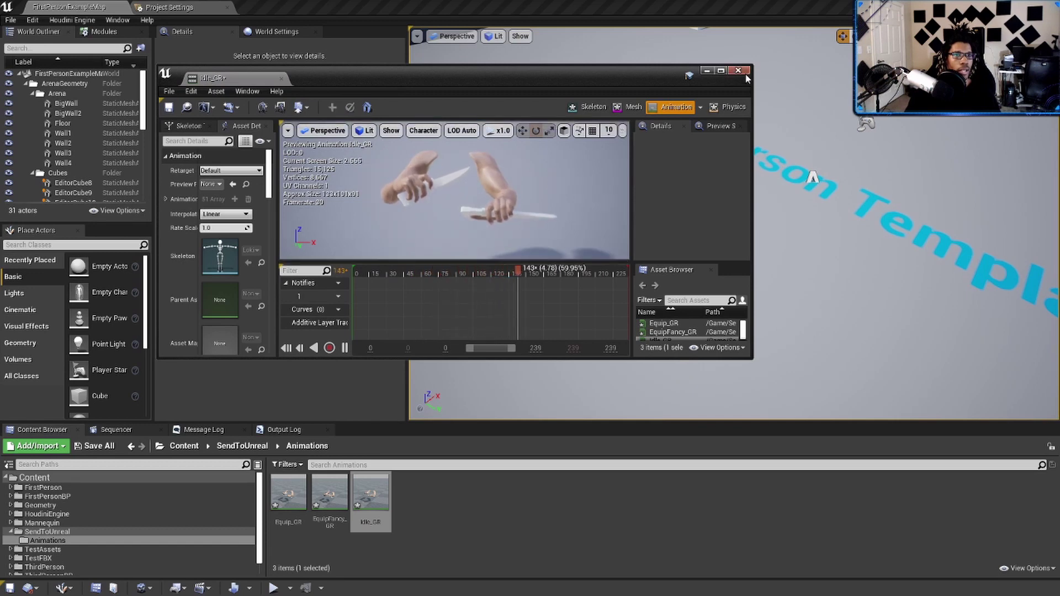
pyautogui.click(738, 70)
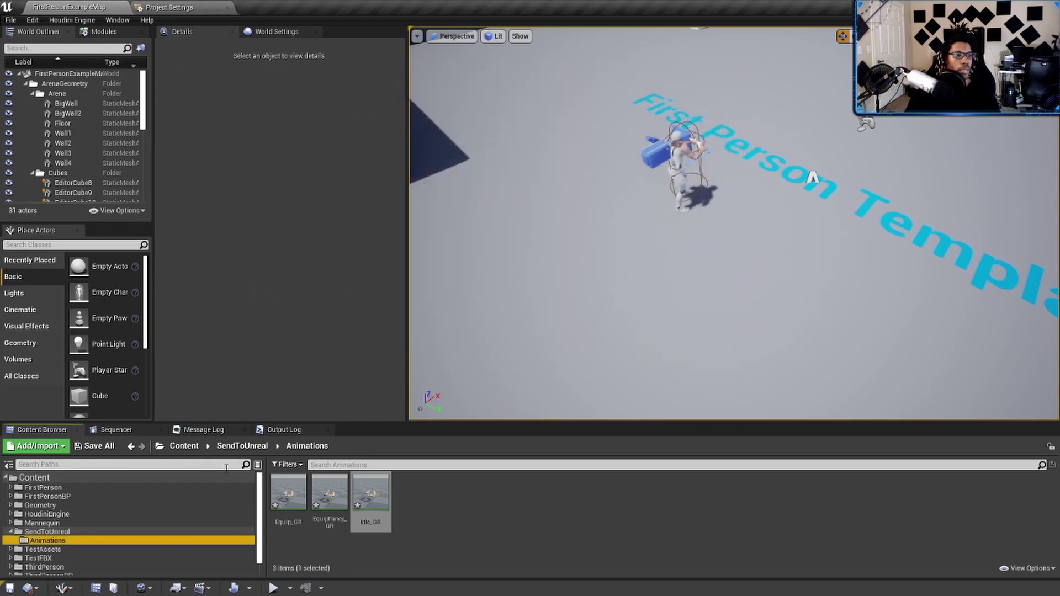
# Place Loki_FP_Arms_001 from SendToUnreal into the level and frame the view on it
pyautogui.click(131, 446)
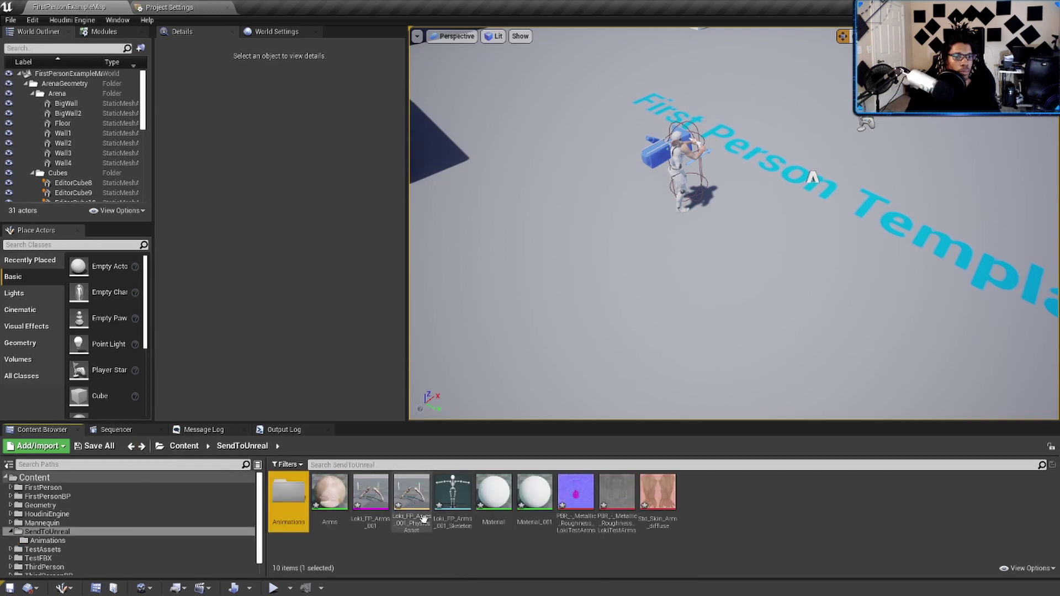
pyautogui.moveTo(371, 491); pyautogui.dragTo(558, 341)
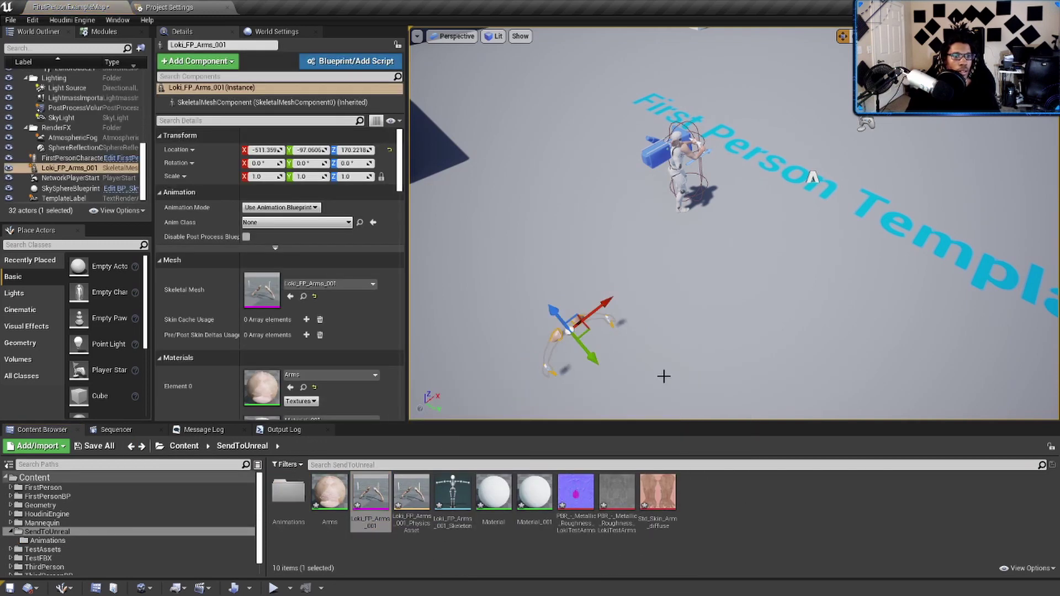
pyautogui.press('f')
pyautogui.moveTo(663, 371); pyautogui.dragTo(663, 371, button='right')
pyautogui.moveTo(734, 339); pyautogui.dragTo(734, 339, button='right')
# Raise the arms to Location Z 292.72 and position them at X -383.671 beside the character
pyautogui.moveTo(669, 243); pyautogui.dragTo(663, 106)
pyautogui.moveTo(712, 145); pyautogui.dragTo(966, 148)
pyautogui.moveTo(966, 148); pyautogui.dragTo(968, 162, button='right')
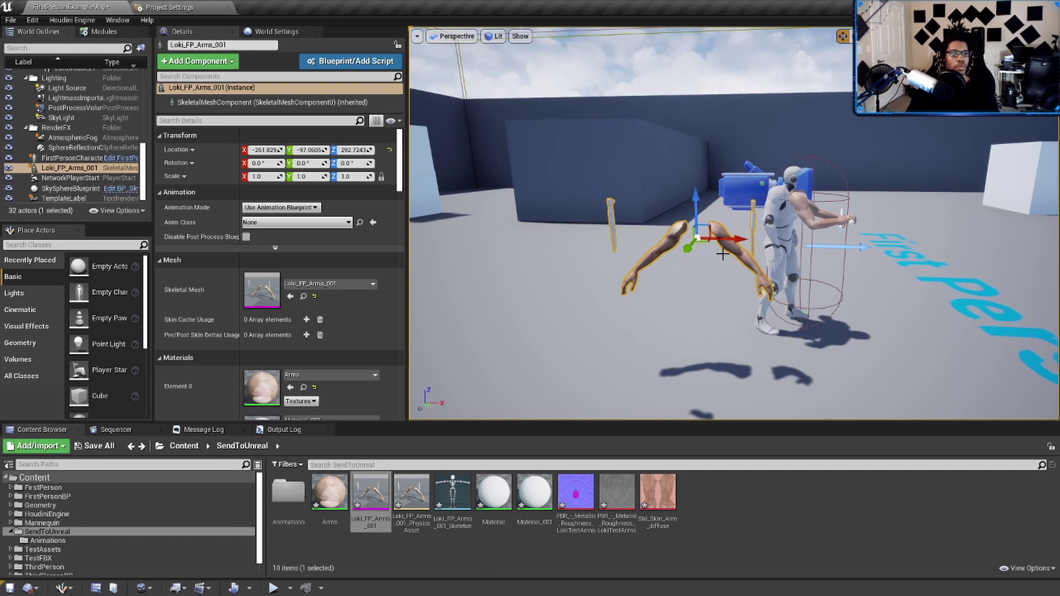
pyautogui.moveTo(727, 250); pyautogui.dragTo(597, 258)
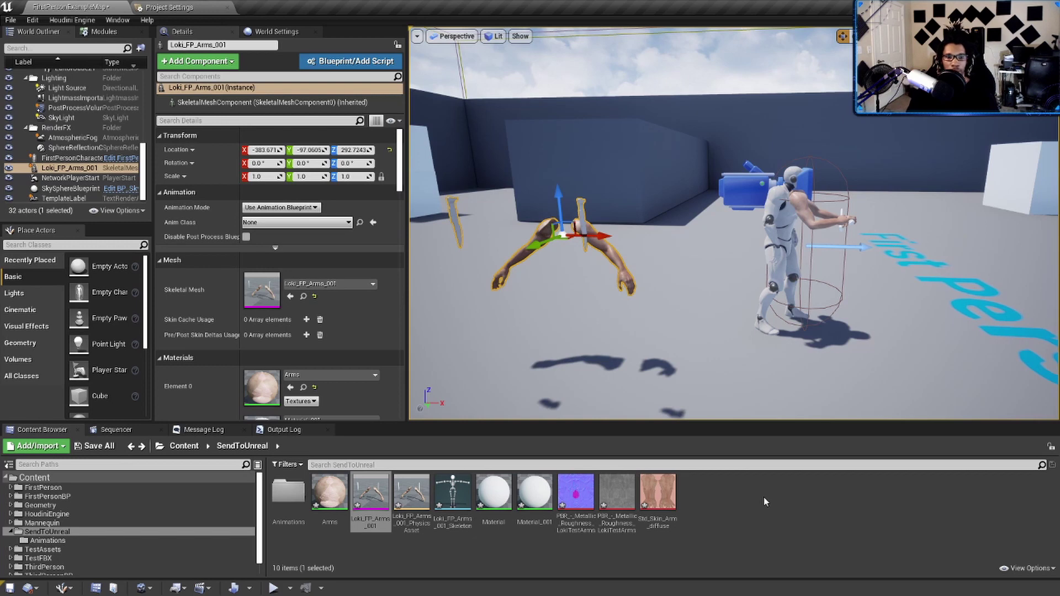
pyautogui.moveTo(569, 503)
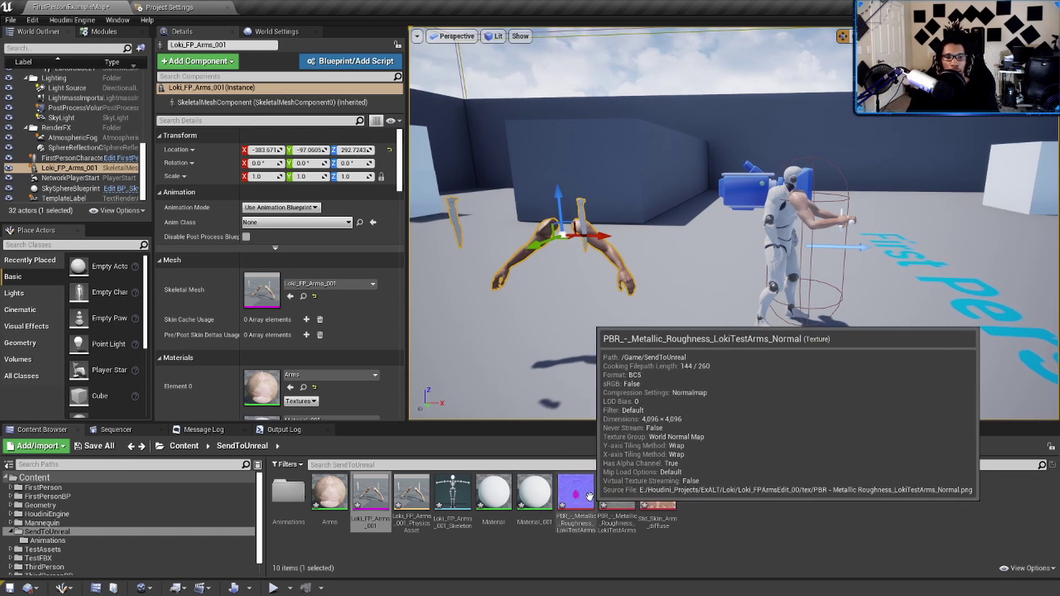
pyautogui.moveTo(673, 493)
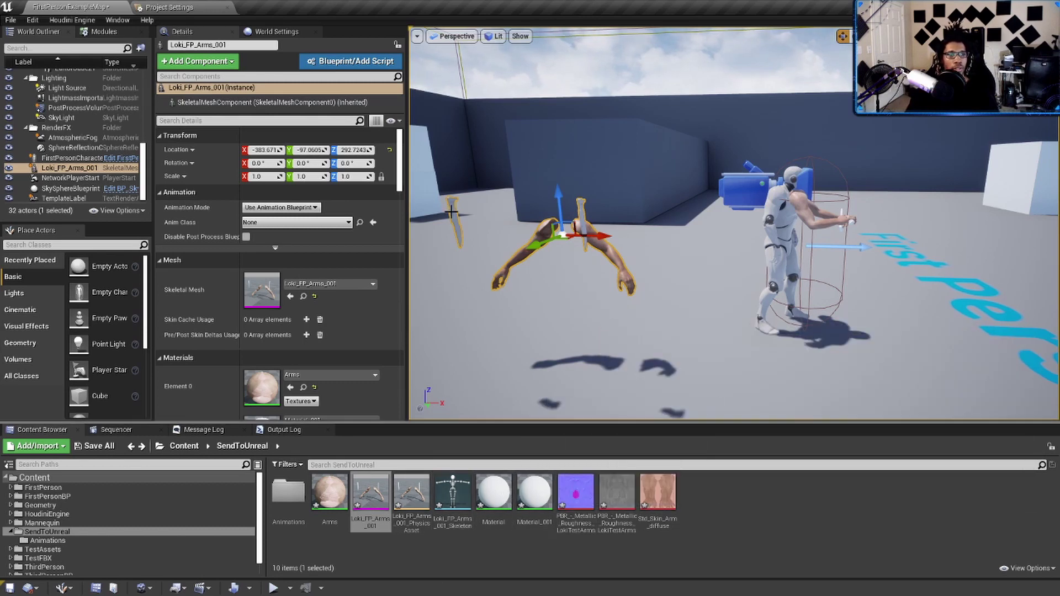
pyautogui.moveTo(544, 524)
pyautogui.moveTo(510, 498)
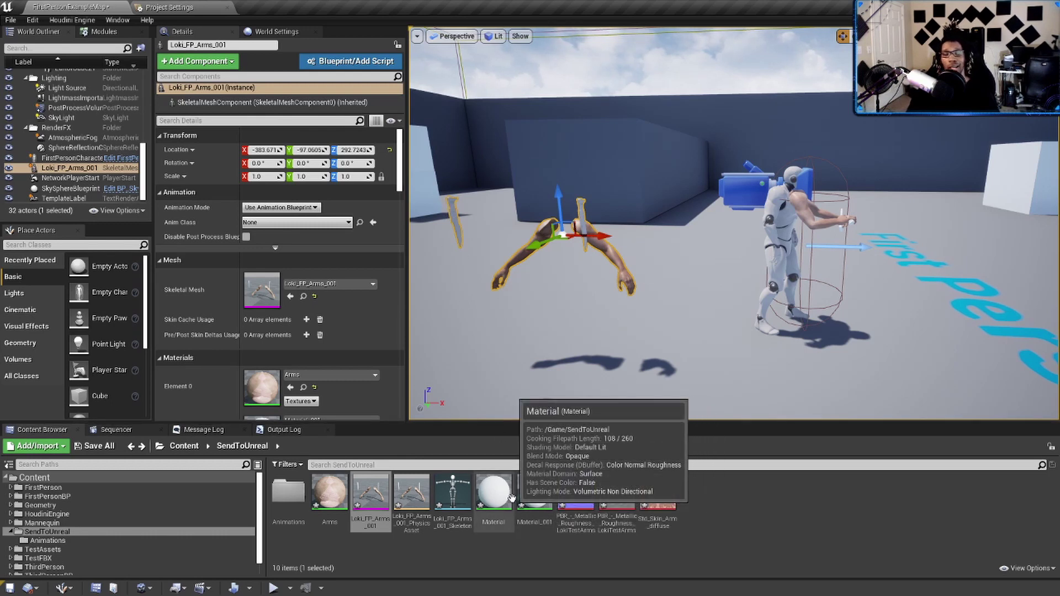